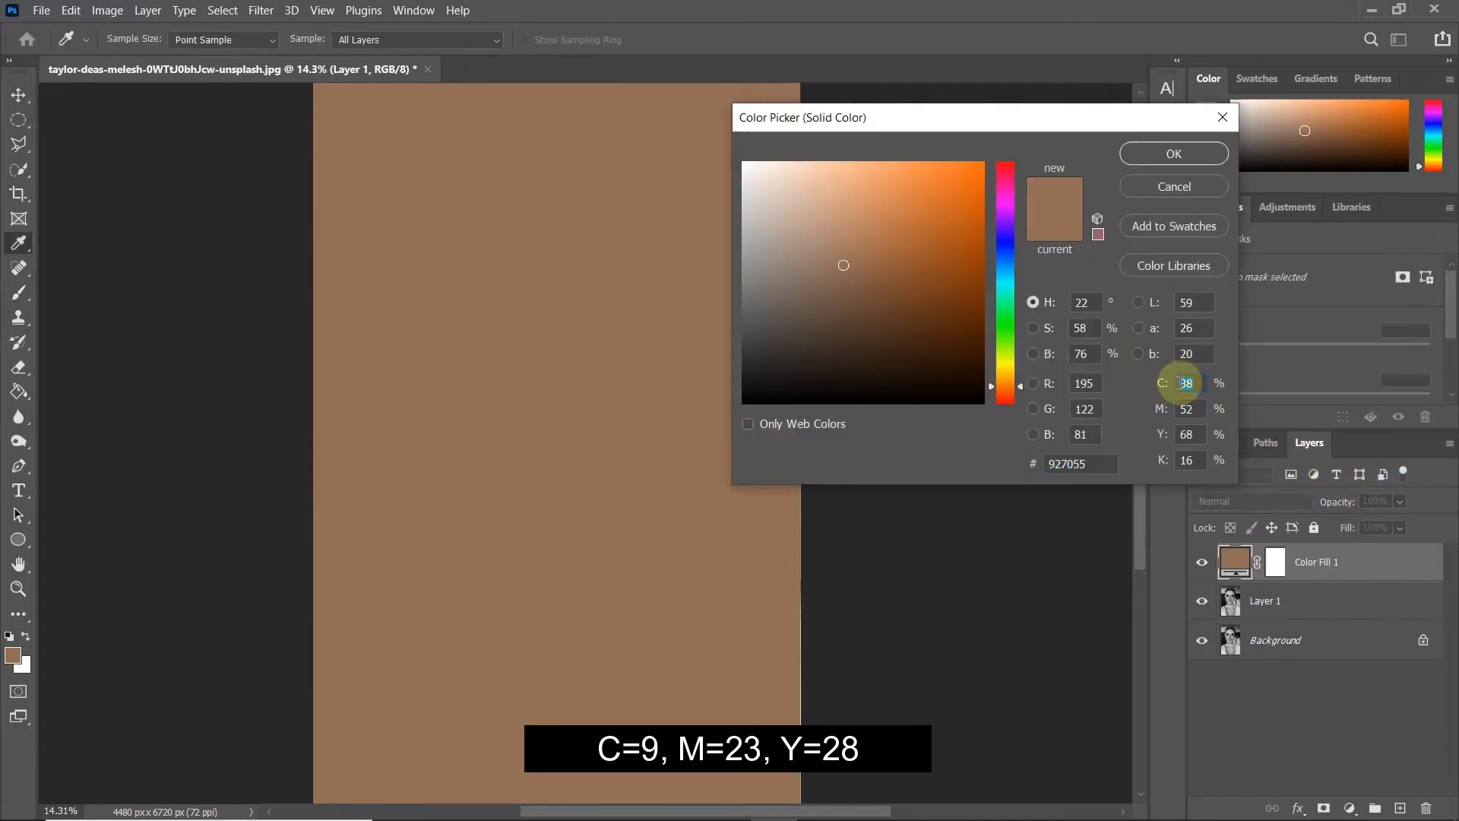
Set the solid fill colour to C 9, M 23, Y 28 for a light skin tone.
text(9)
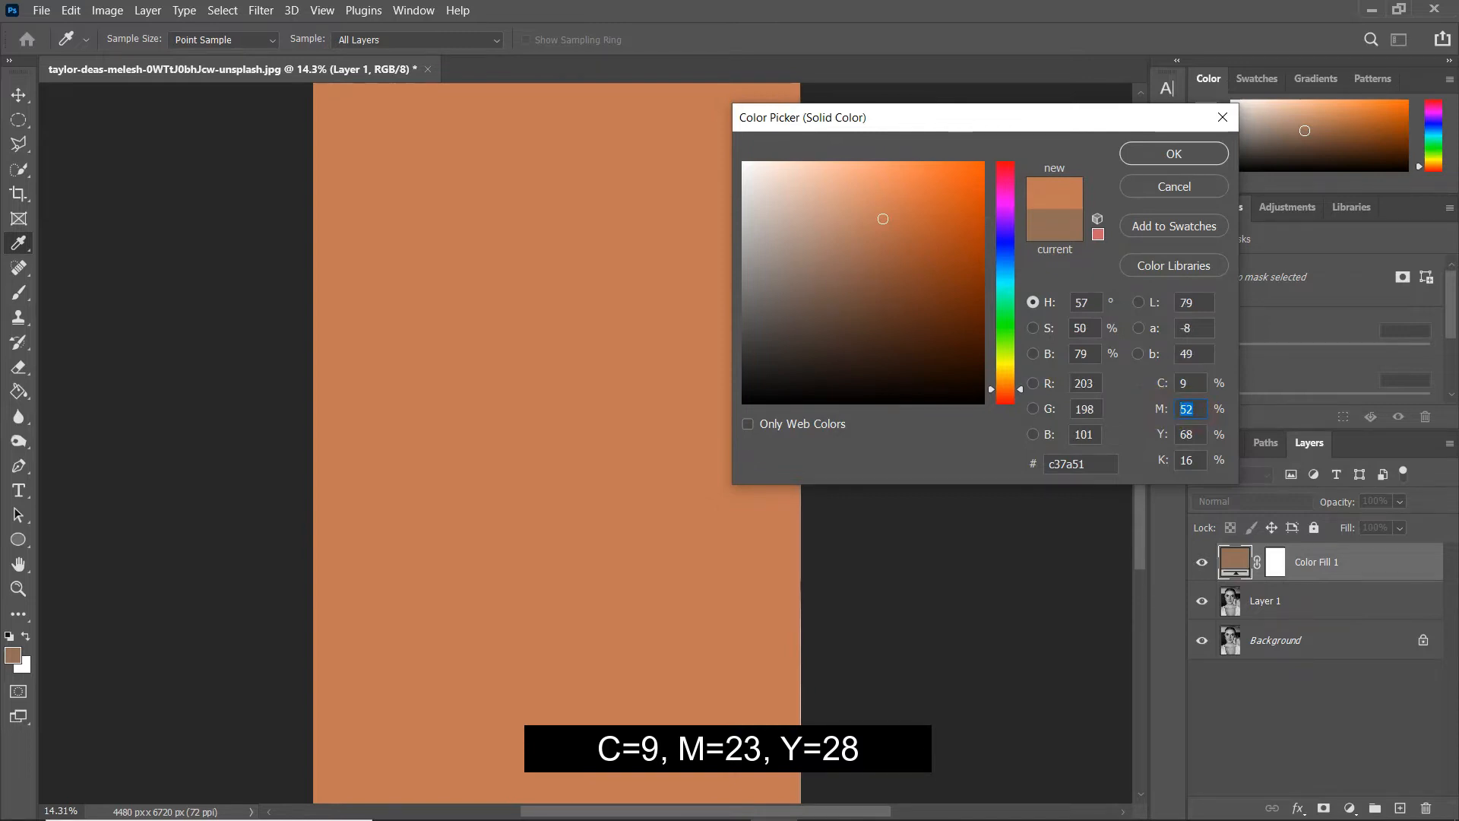
text(23)
drag(1198, 431, 1155, 433)
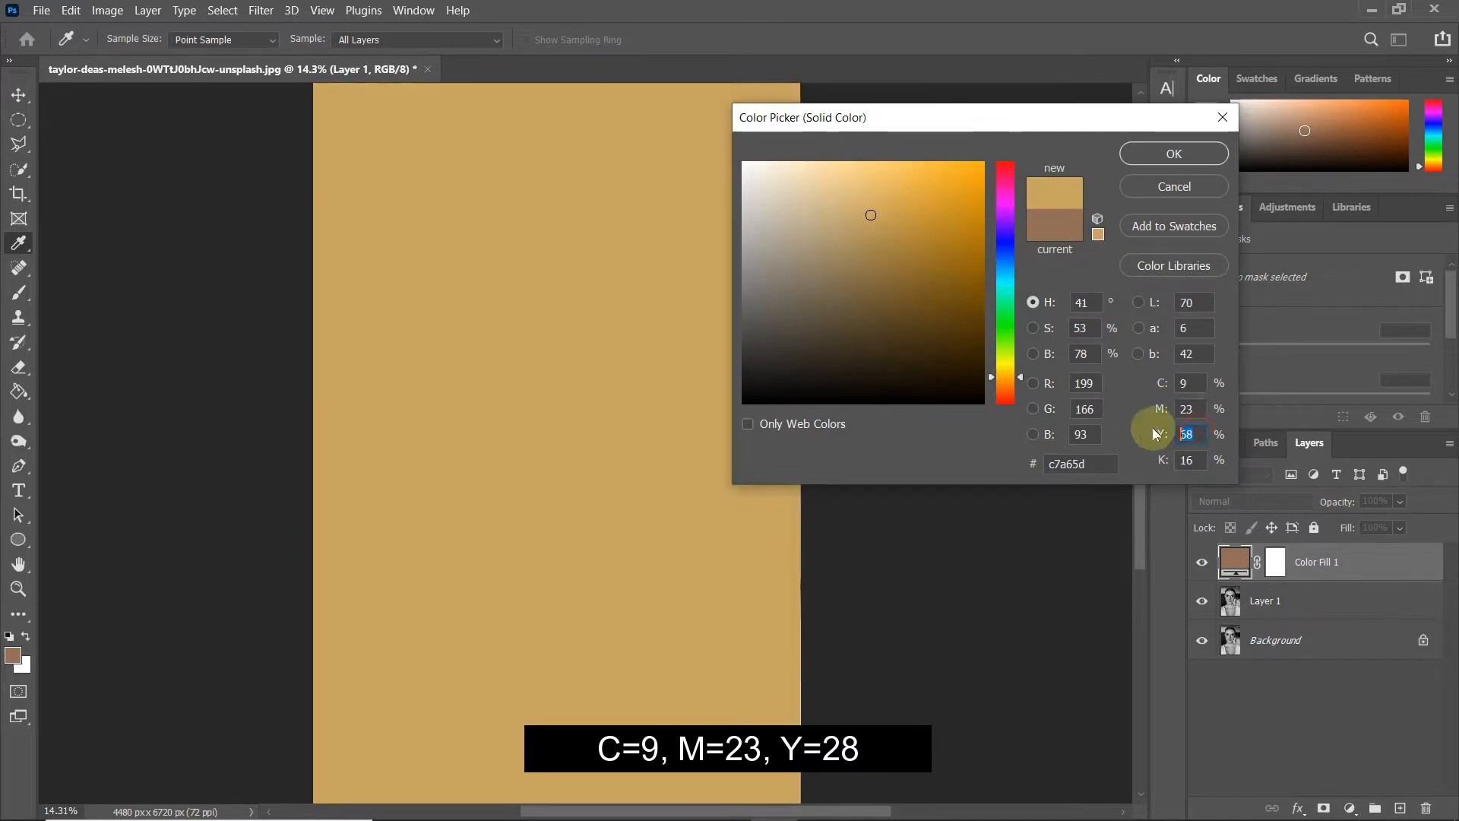
text(28)
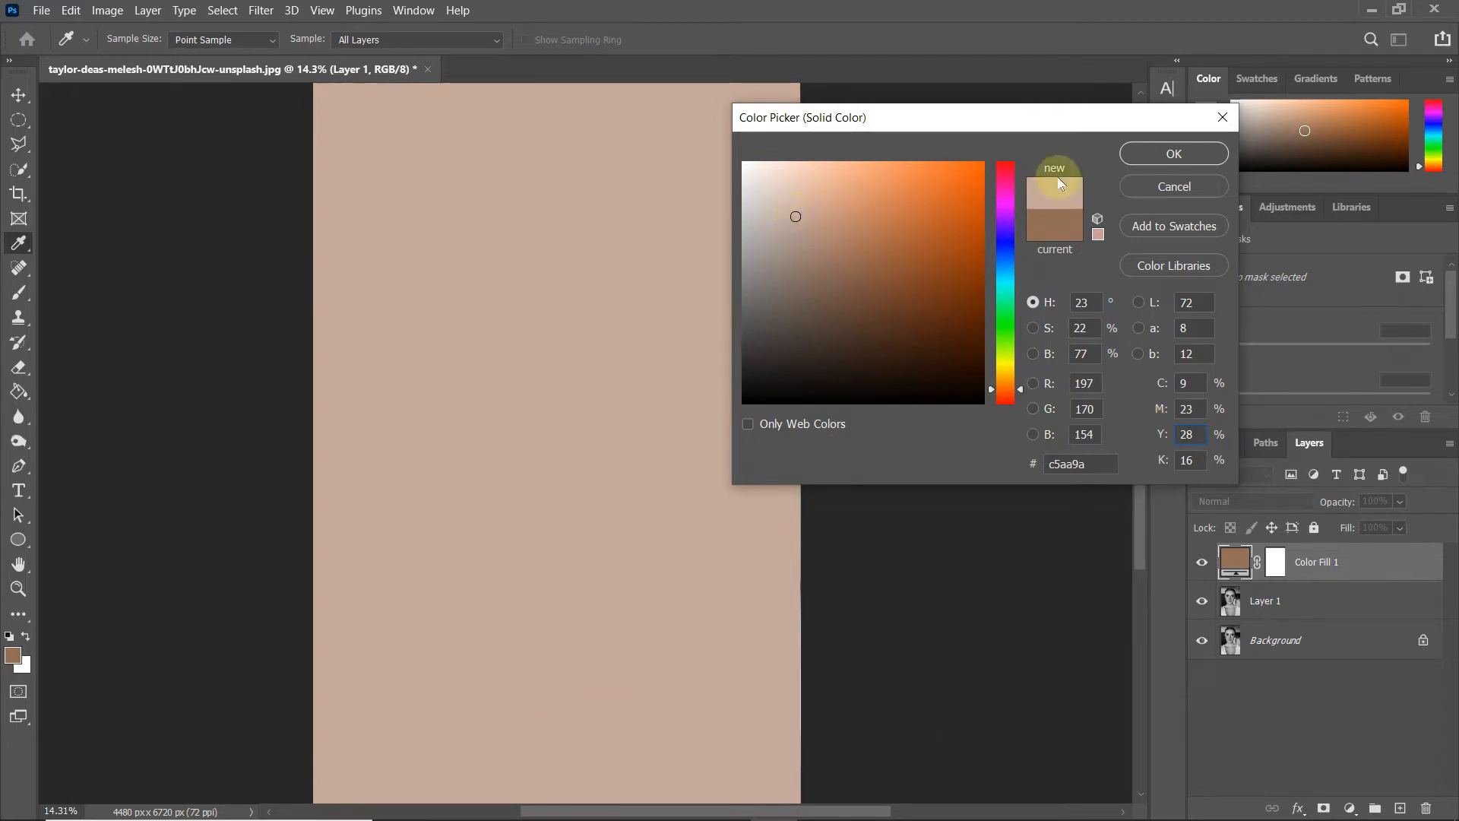
click(1137, 158)
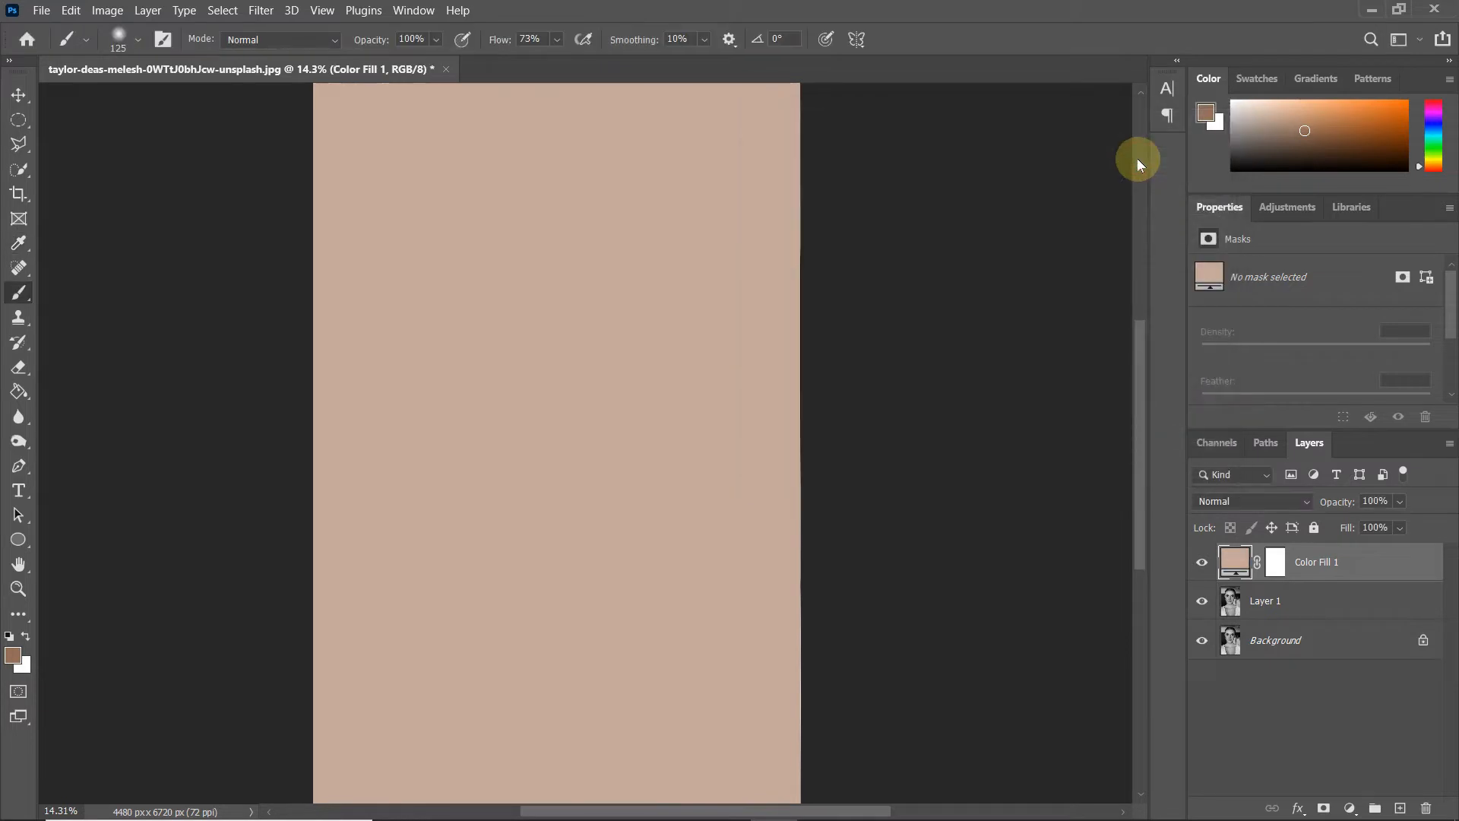
Set the Color Fill 1 layer to the Color blending mode and invert its layer mask to black.
click(1253, 503)
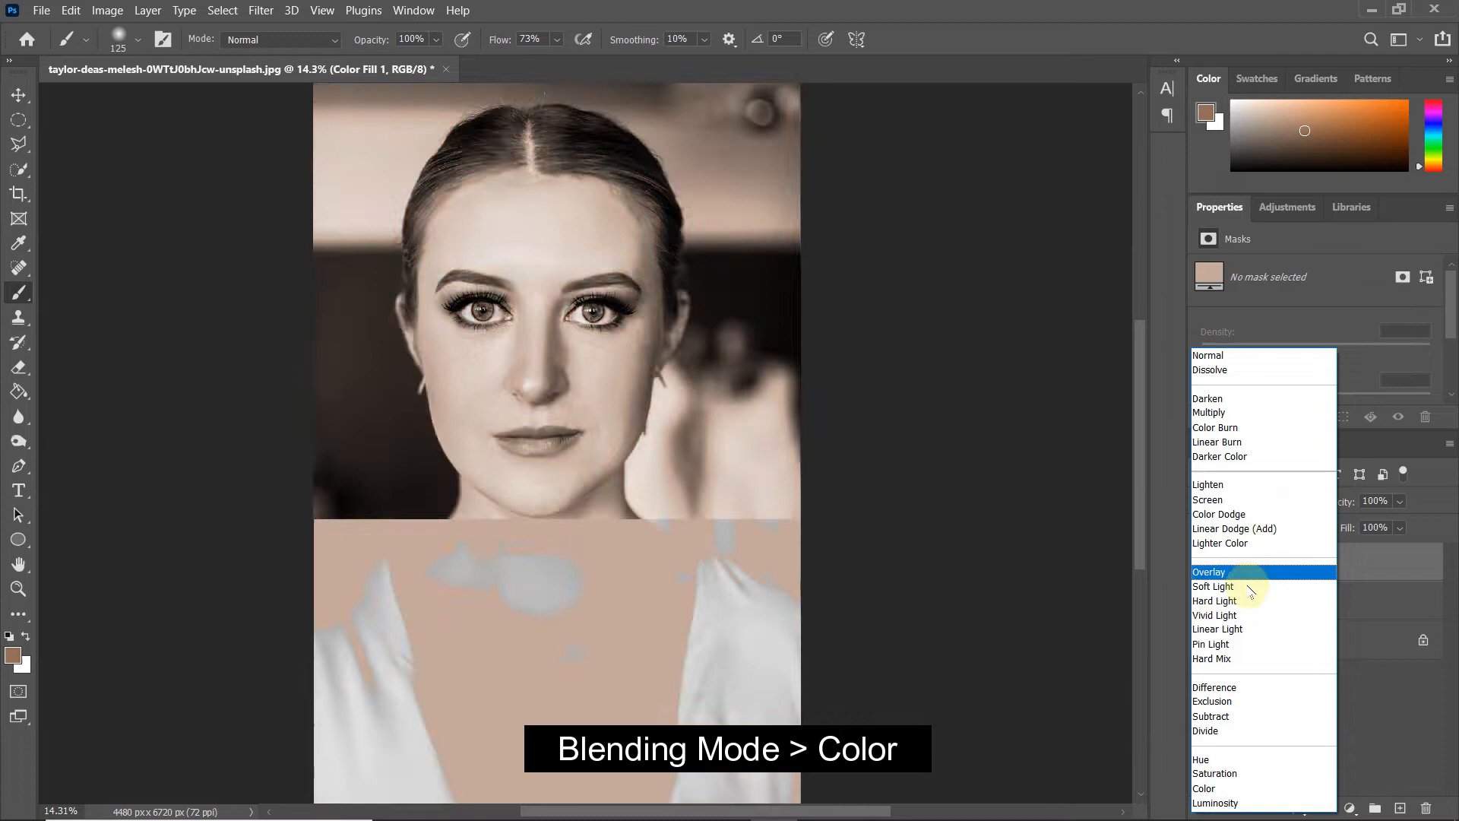
click(1252, 791)
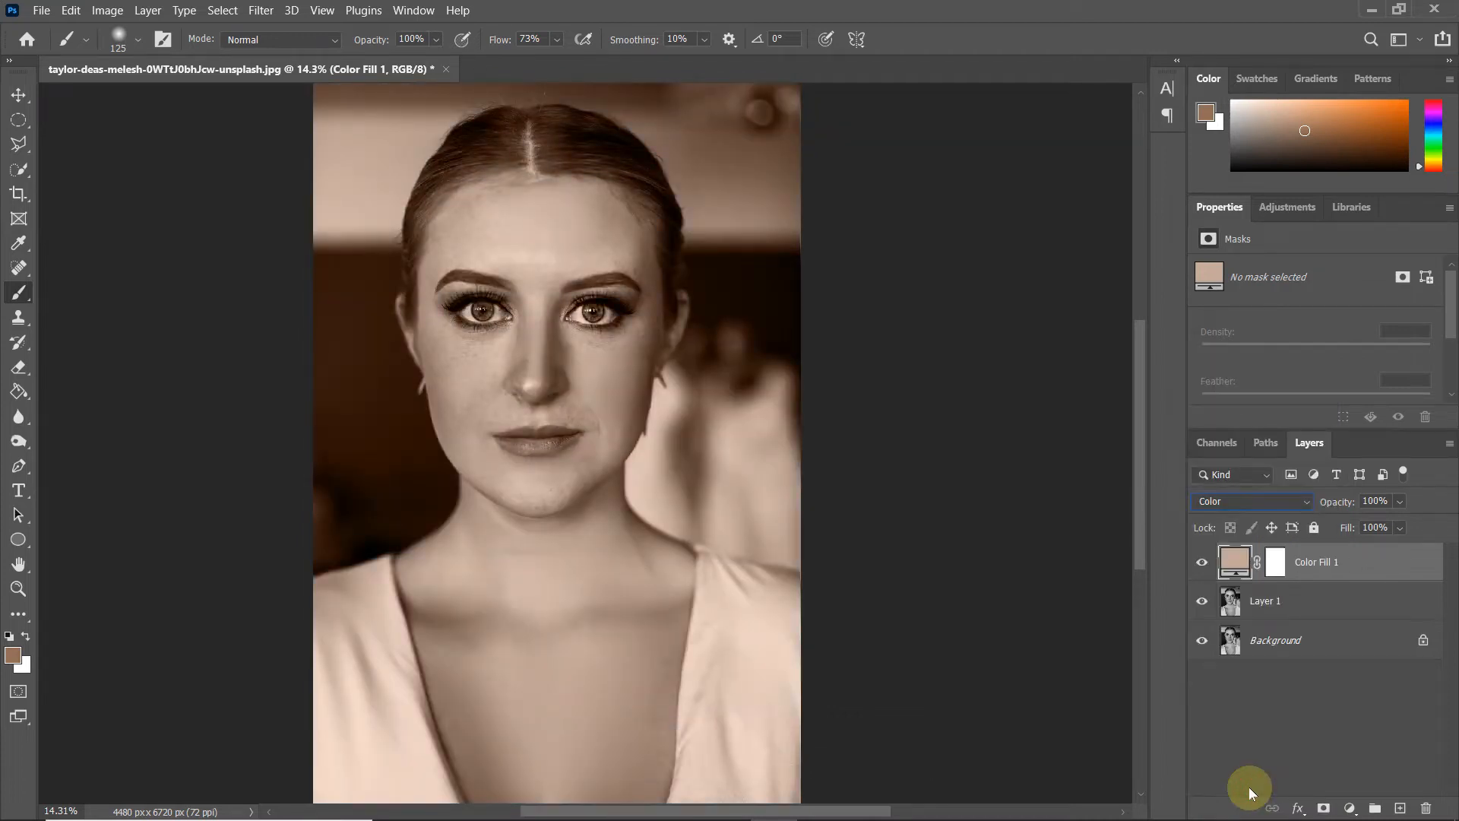
click(1278, 562)
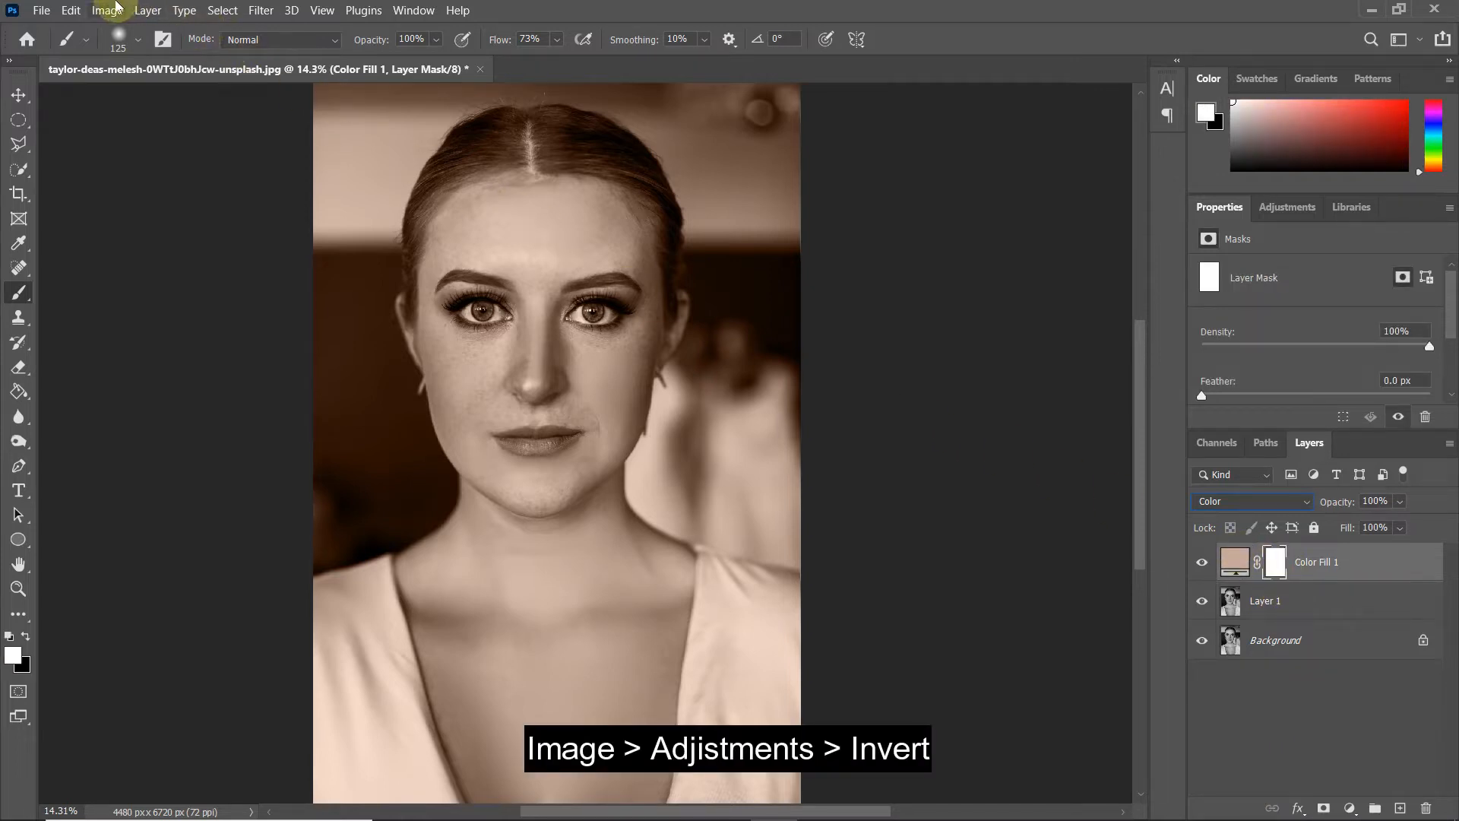
click(109, 10)
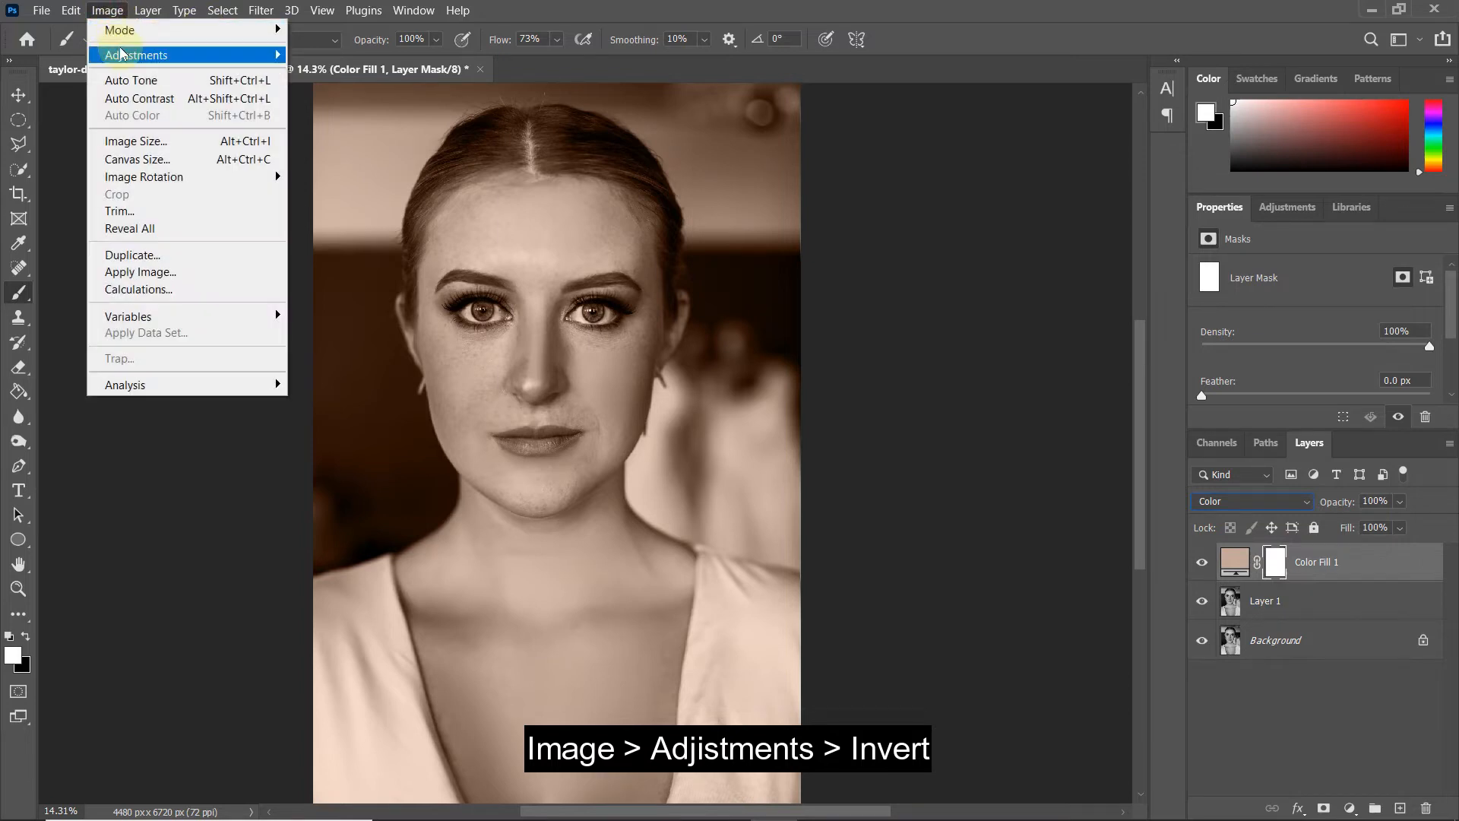
mouse_move(207, 59)
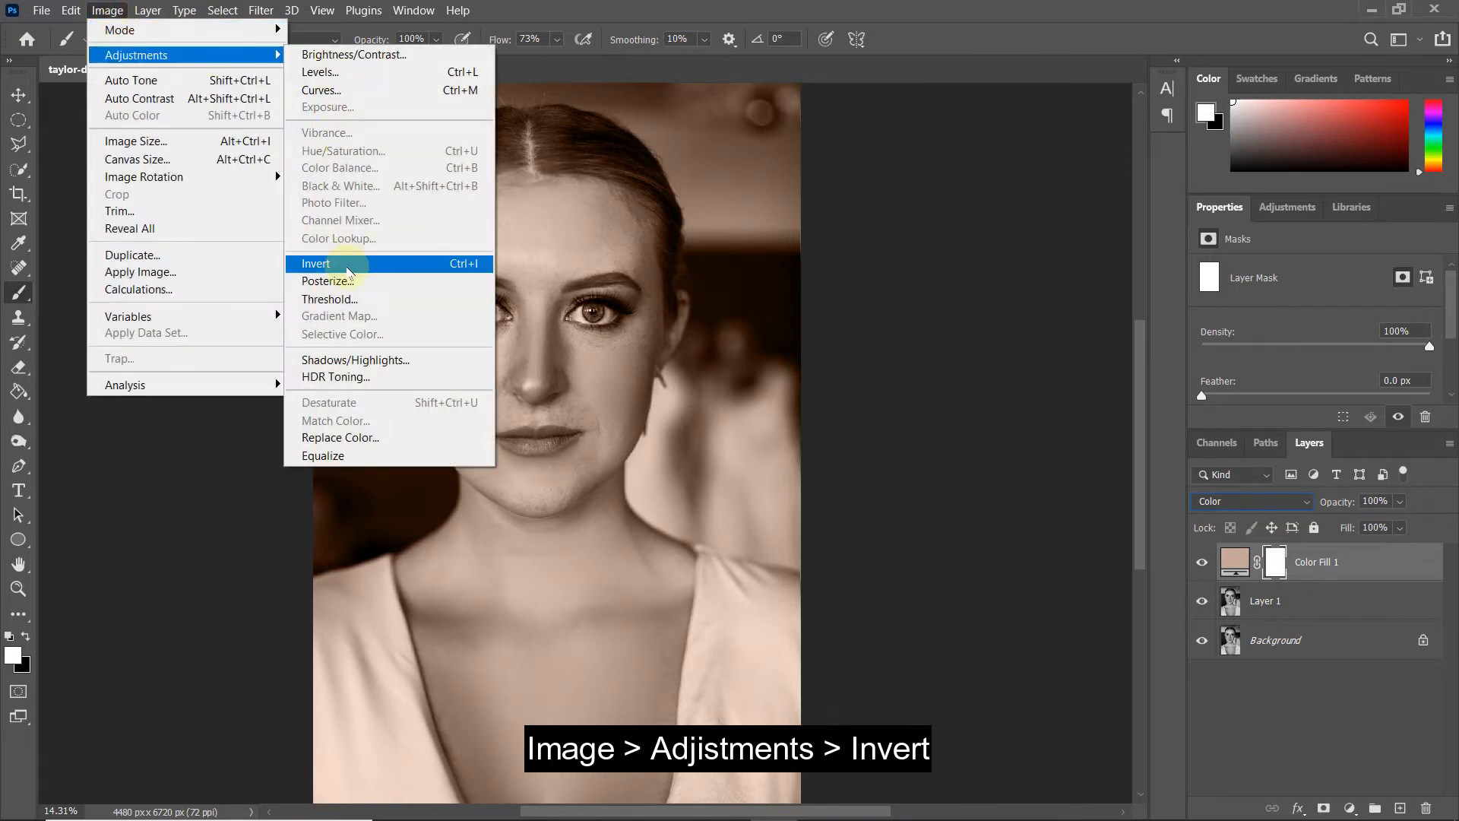
click(348, 265)
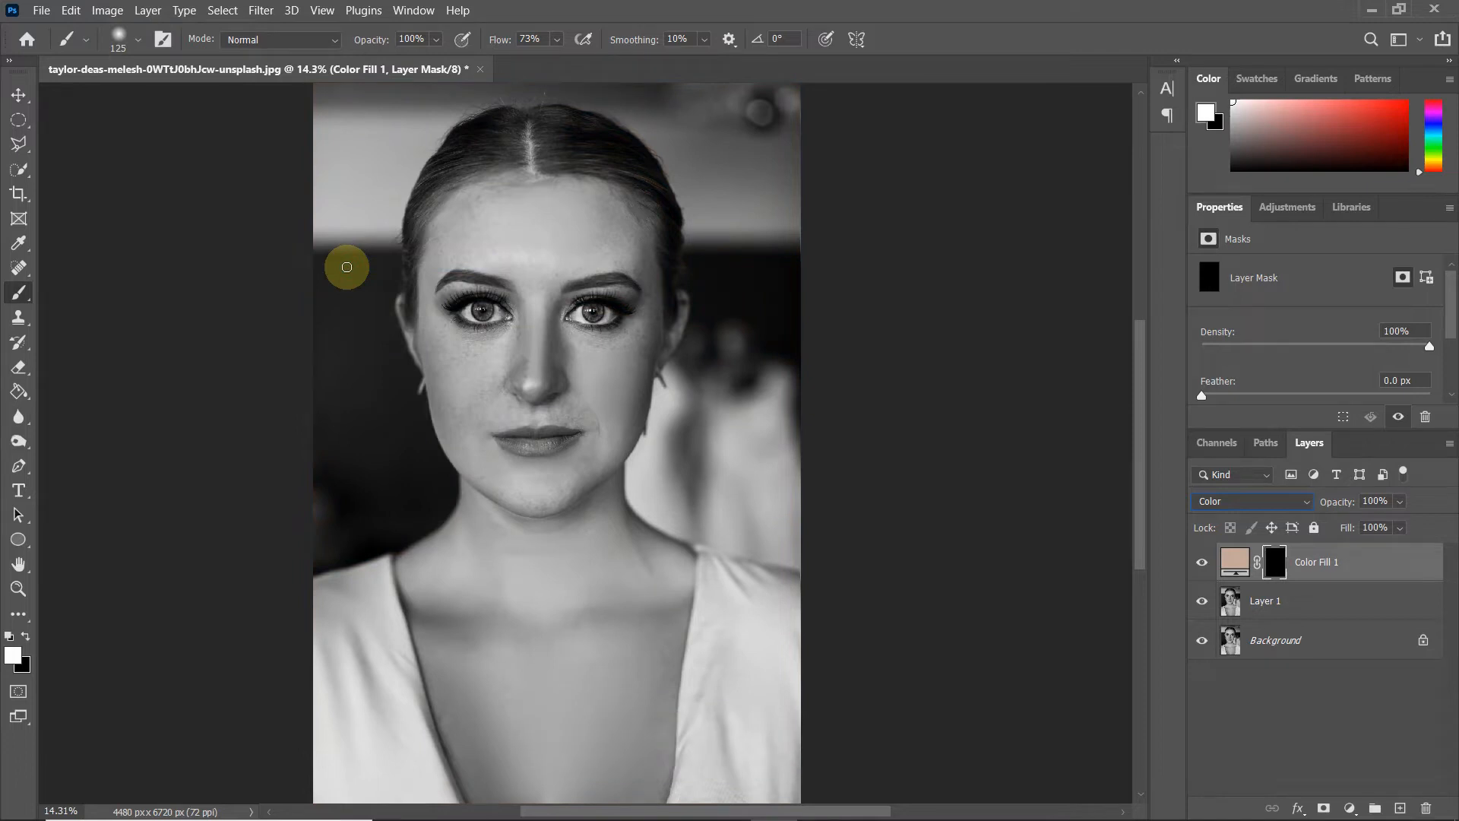
Use the Brush tool with white as the foreground colour for painting on the mask.
drag(30, 300, 108, 293)
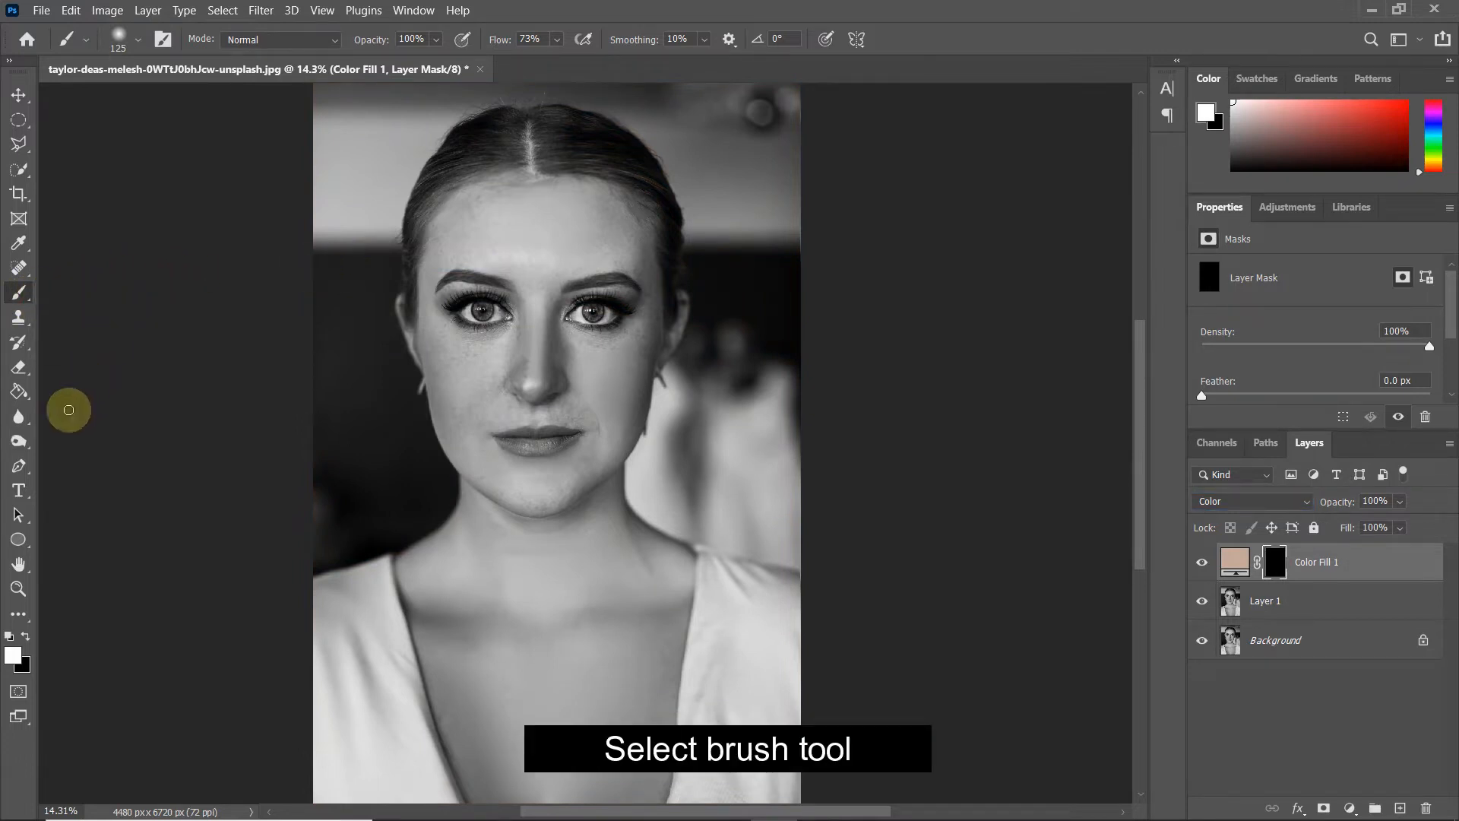
click(29, 634)
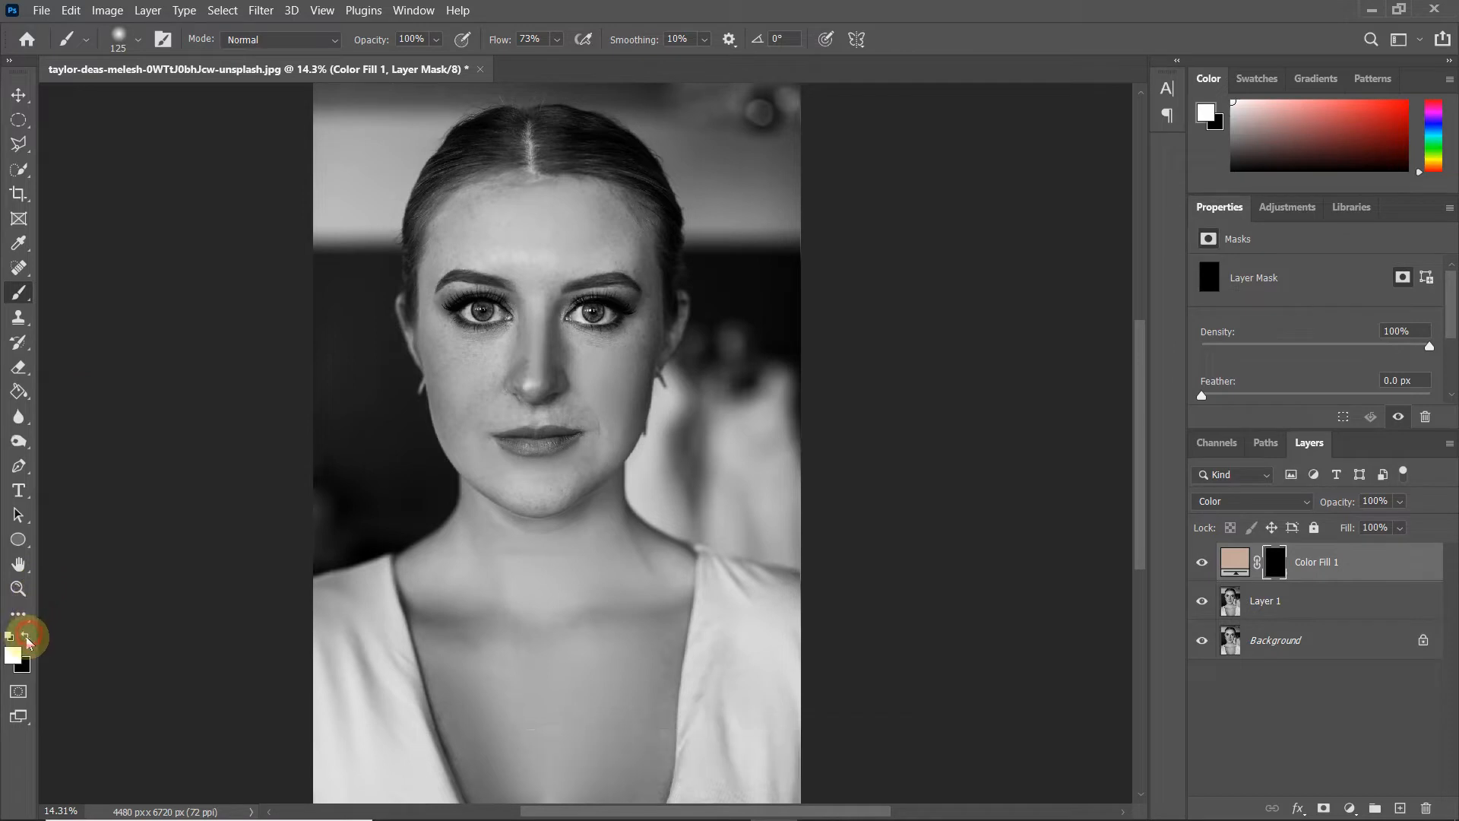
click(15, 655)
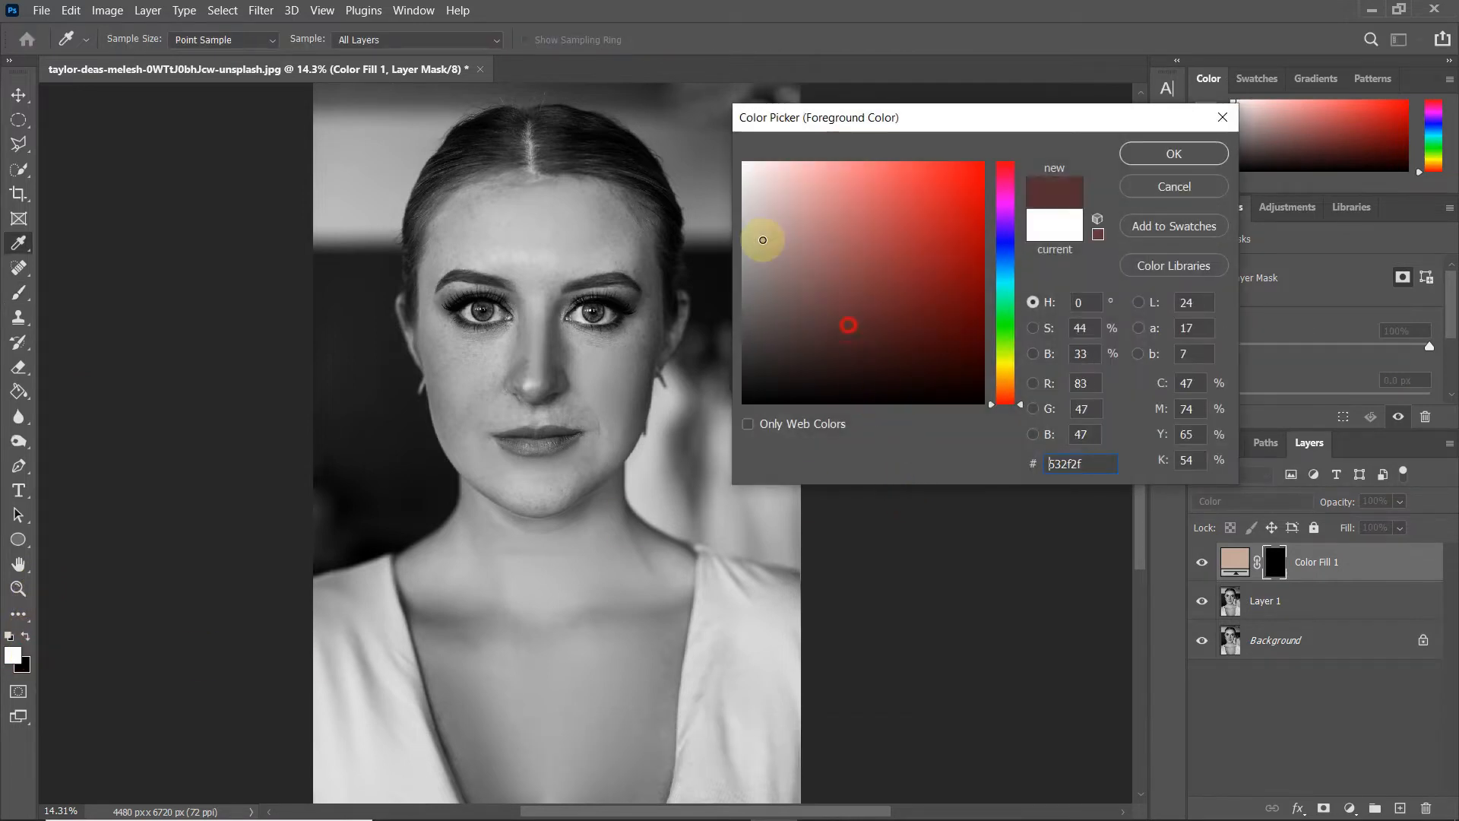
click(1152, 156)
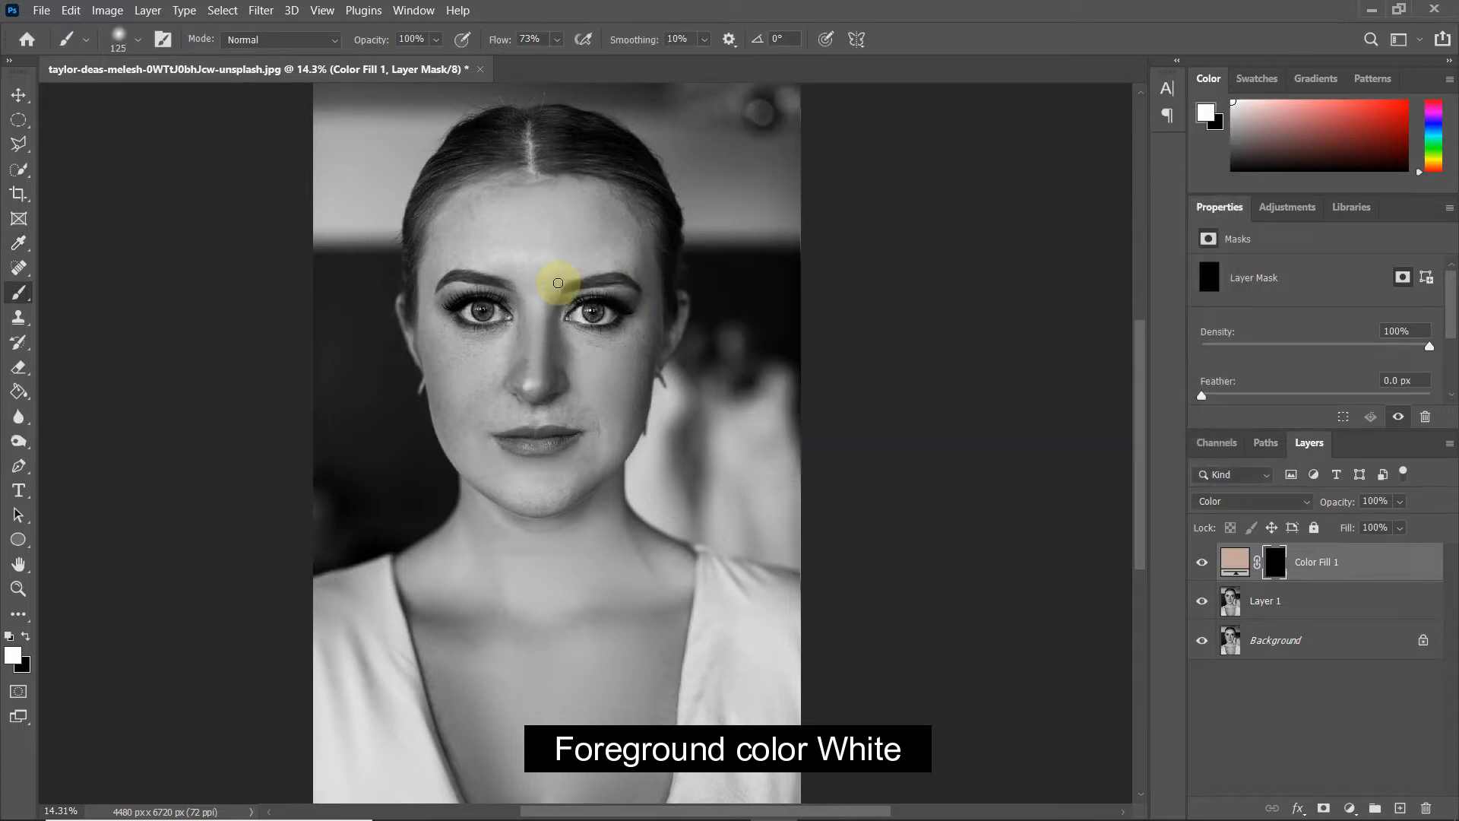
Paint white on the mask with a 600 px brush over the middle and left part of the forehead.
scroll(558, 283, up, 3)
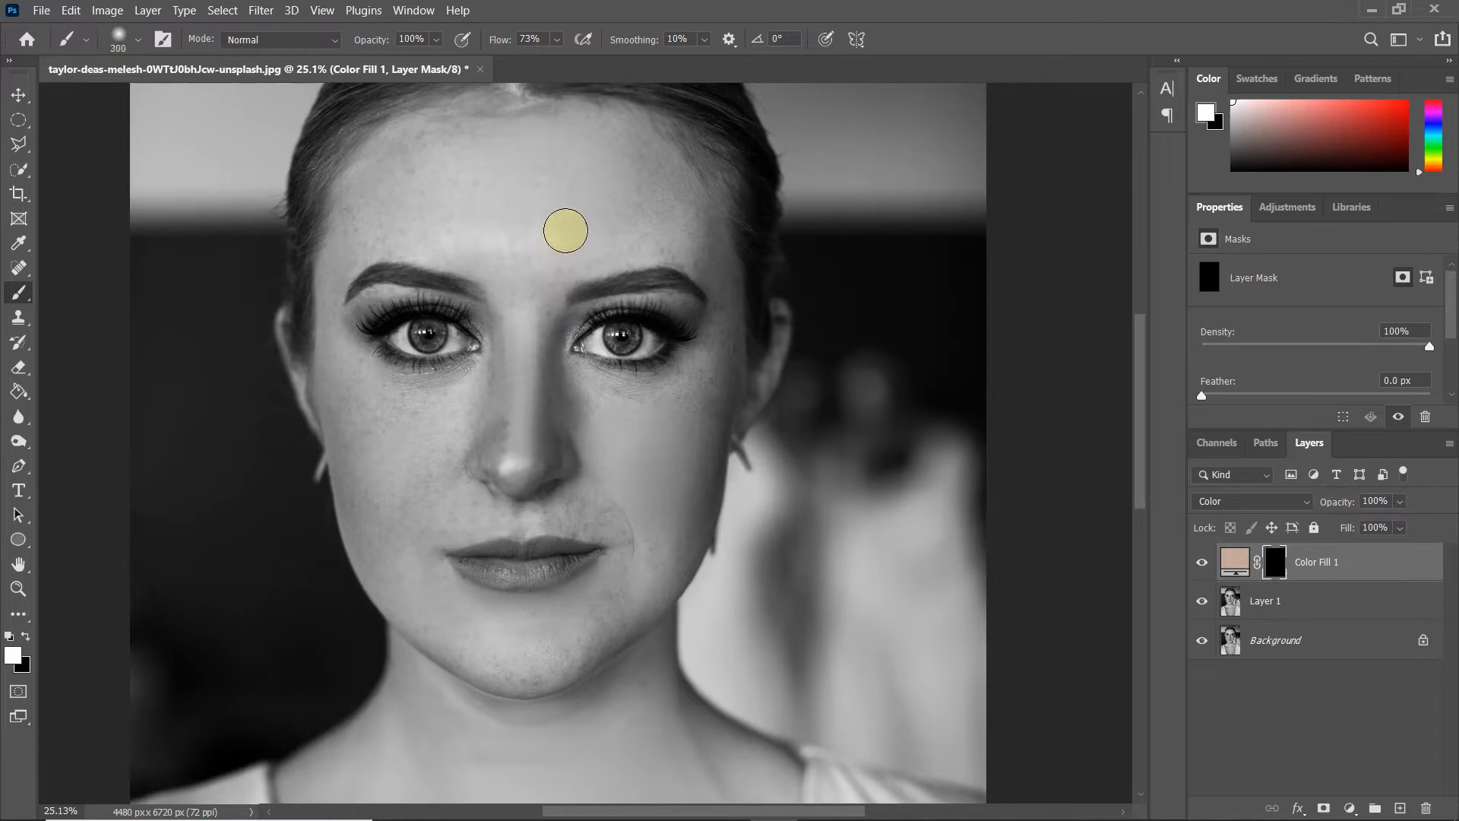
drag(581, 183, 635, 214)
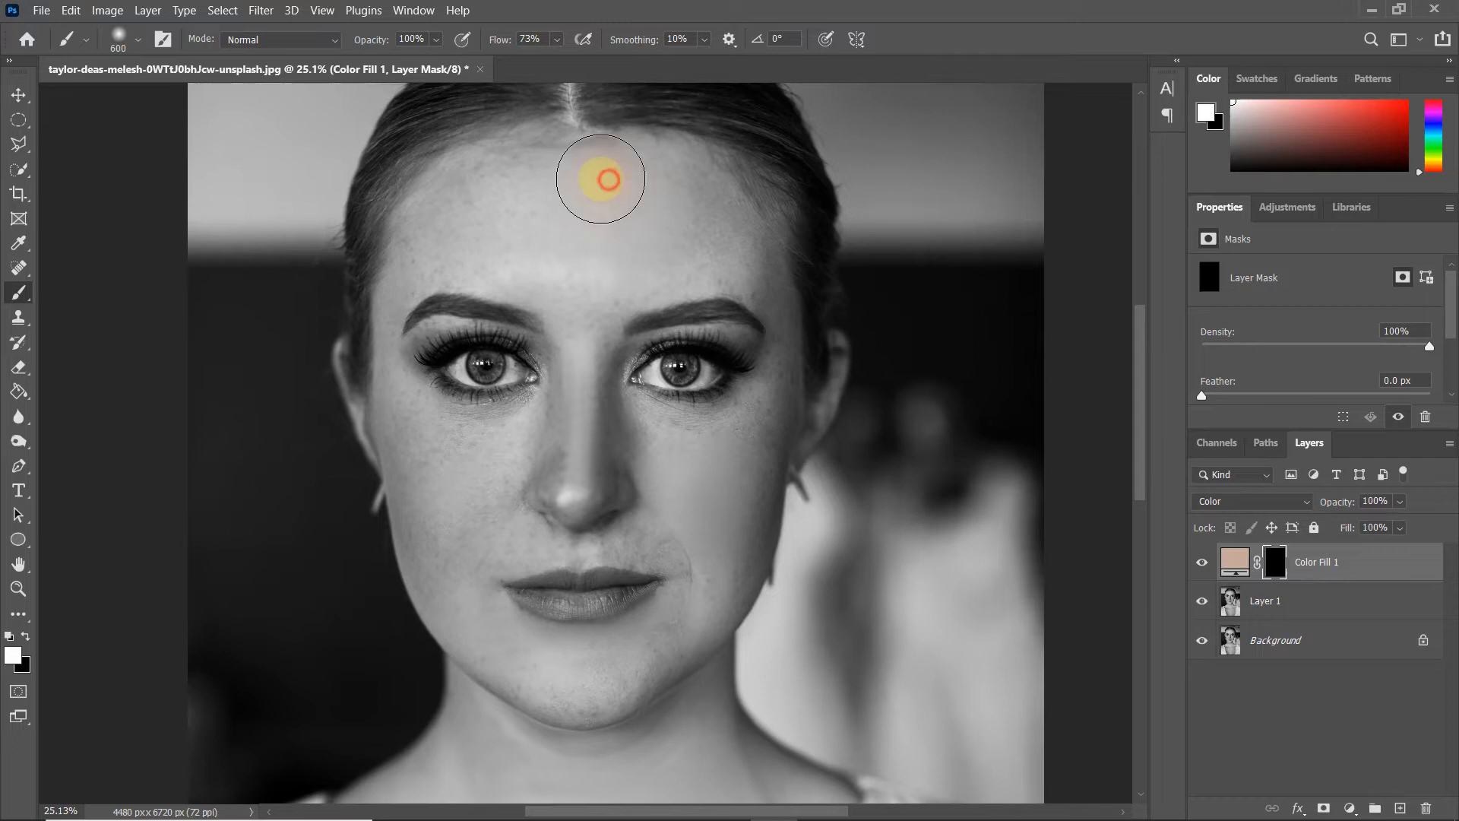
drag(526, 171, 480, 175)
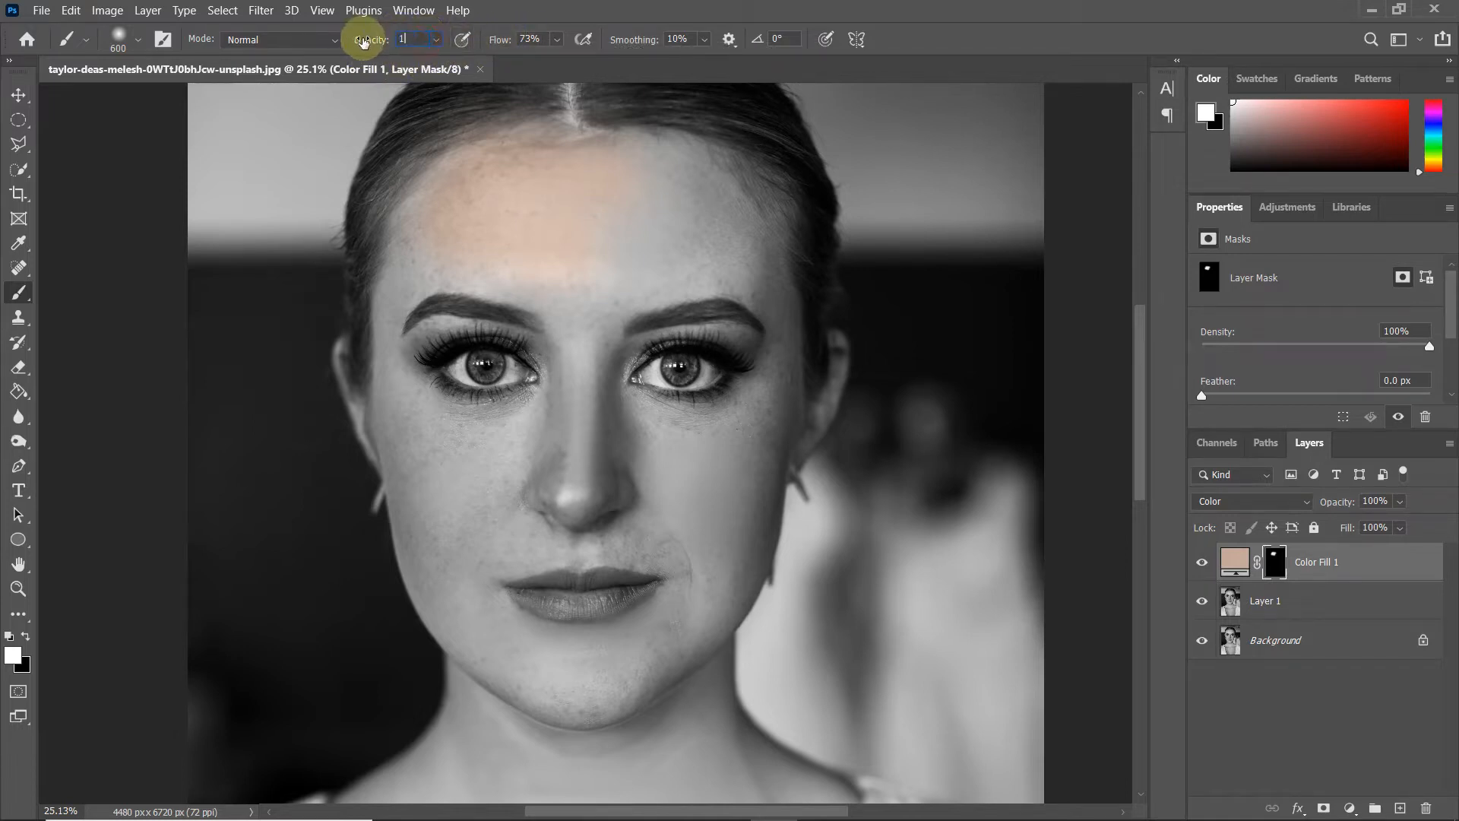
Set the brush to 100% opacity and 70% flow, and extend the mask painting between the brows and across the rest of the forehead.
text(00)
click(538, 39)
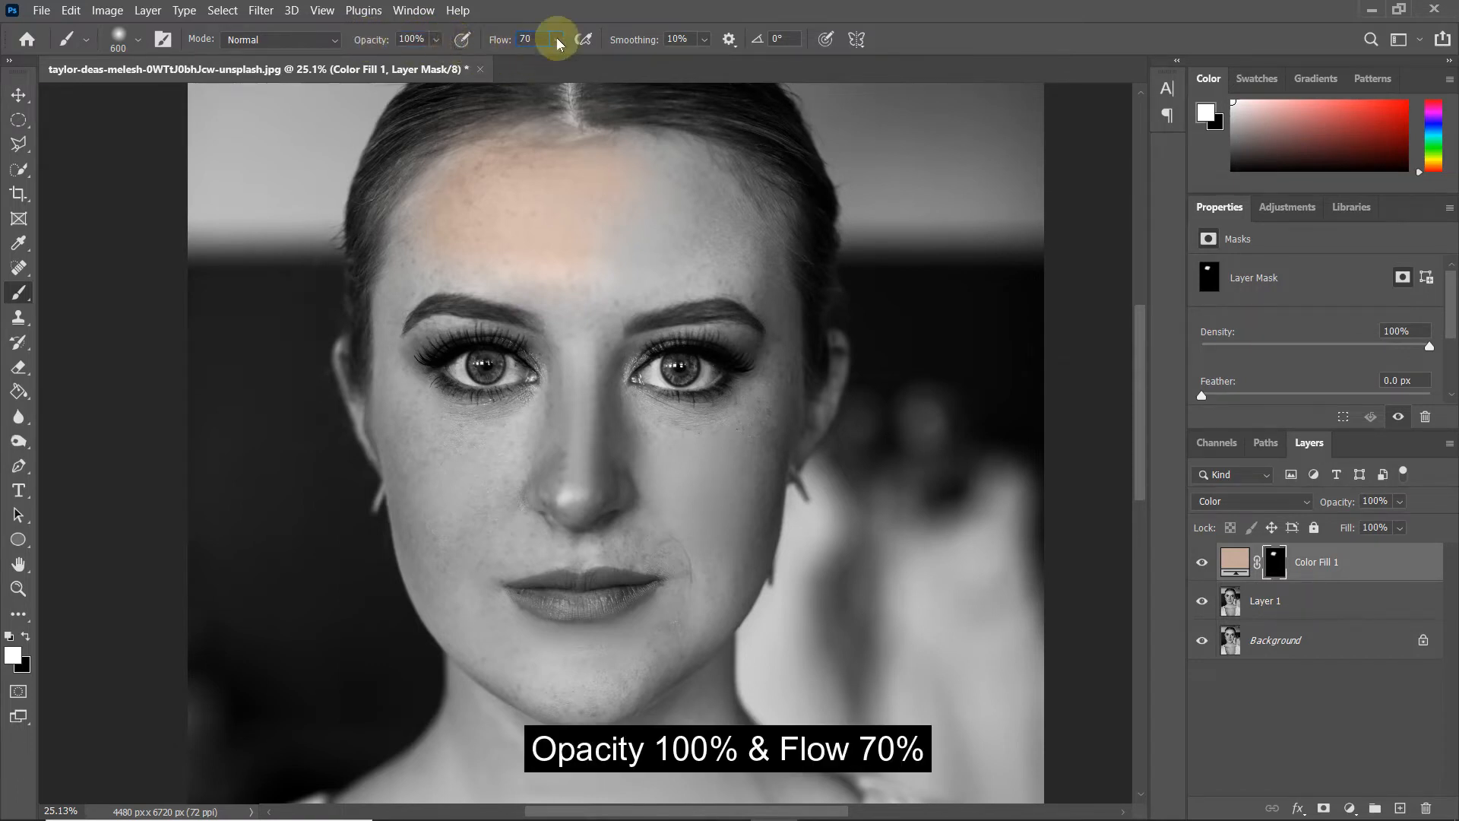
drag(602, 164, 588, 299)
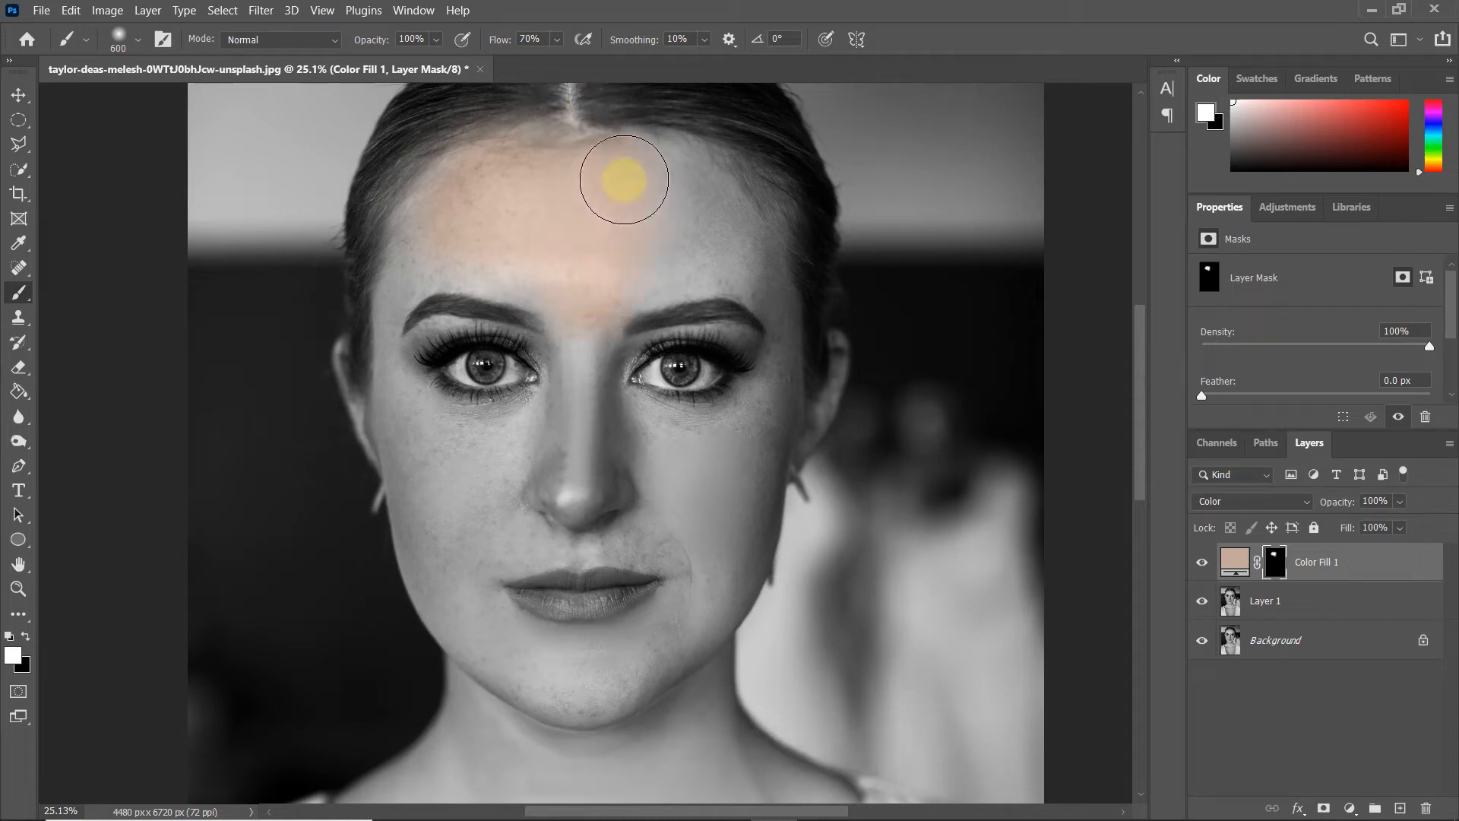
mouse_move(674, 179)
mouse_down()
mouse_move(717, 201)
mouse_move(672, 176)
mouse_move(672, 214)
mouse_move(634, 267)
mouse_move(738, 248)
mouse_up()
Reveal the skin colour along the forehead's left hairline and above the left eyebrow with a 400 px brush.
scroll(560, 235, up, 5)
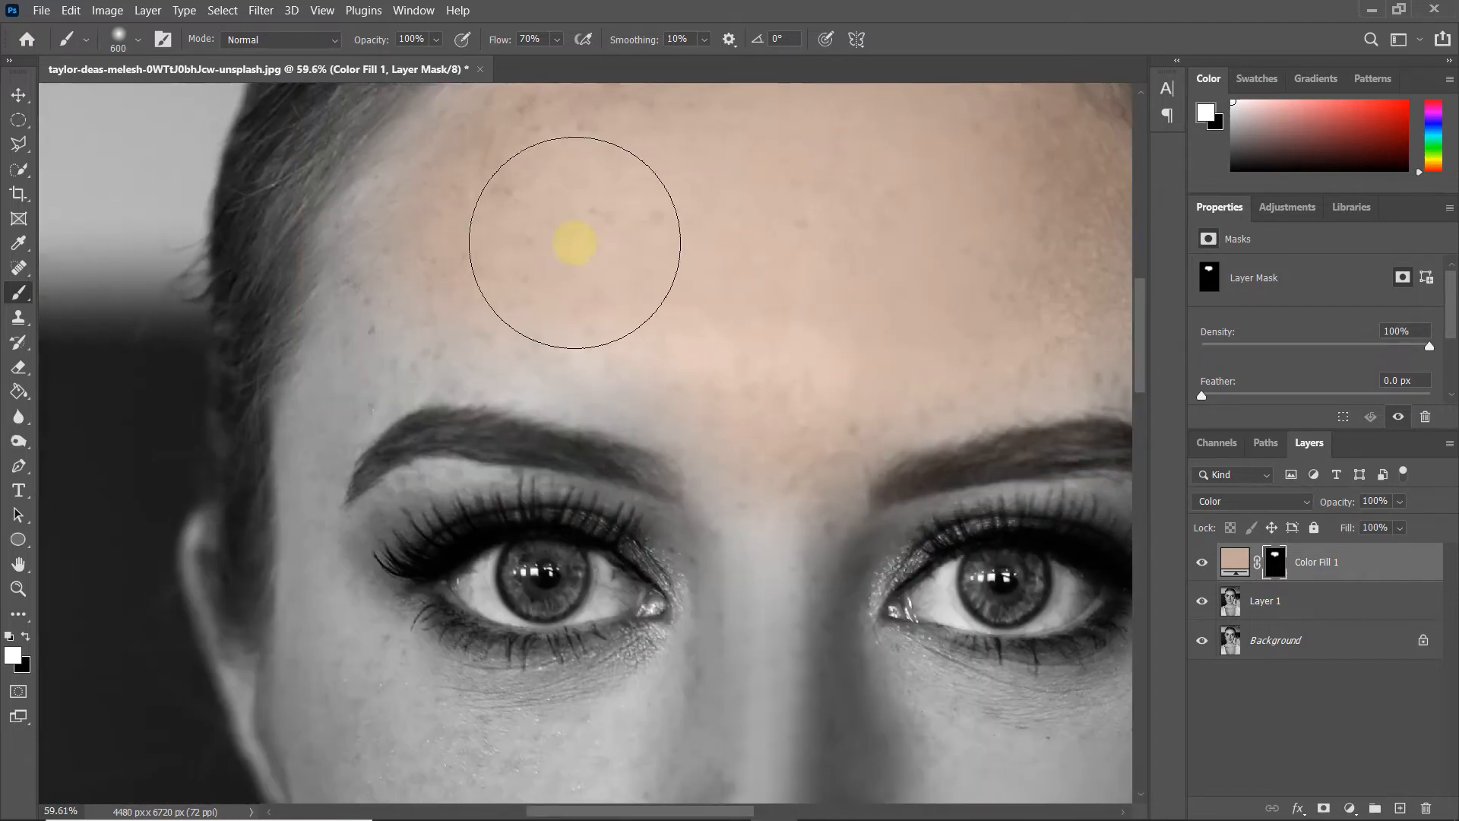
drag(545, 238, 603, 390)
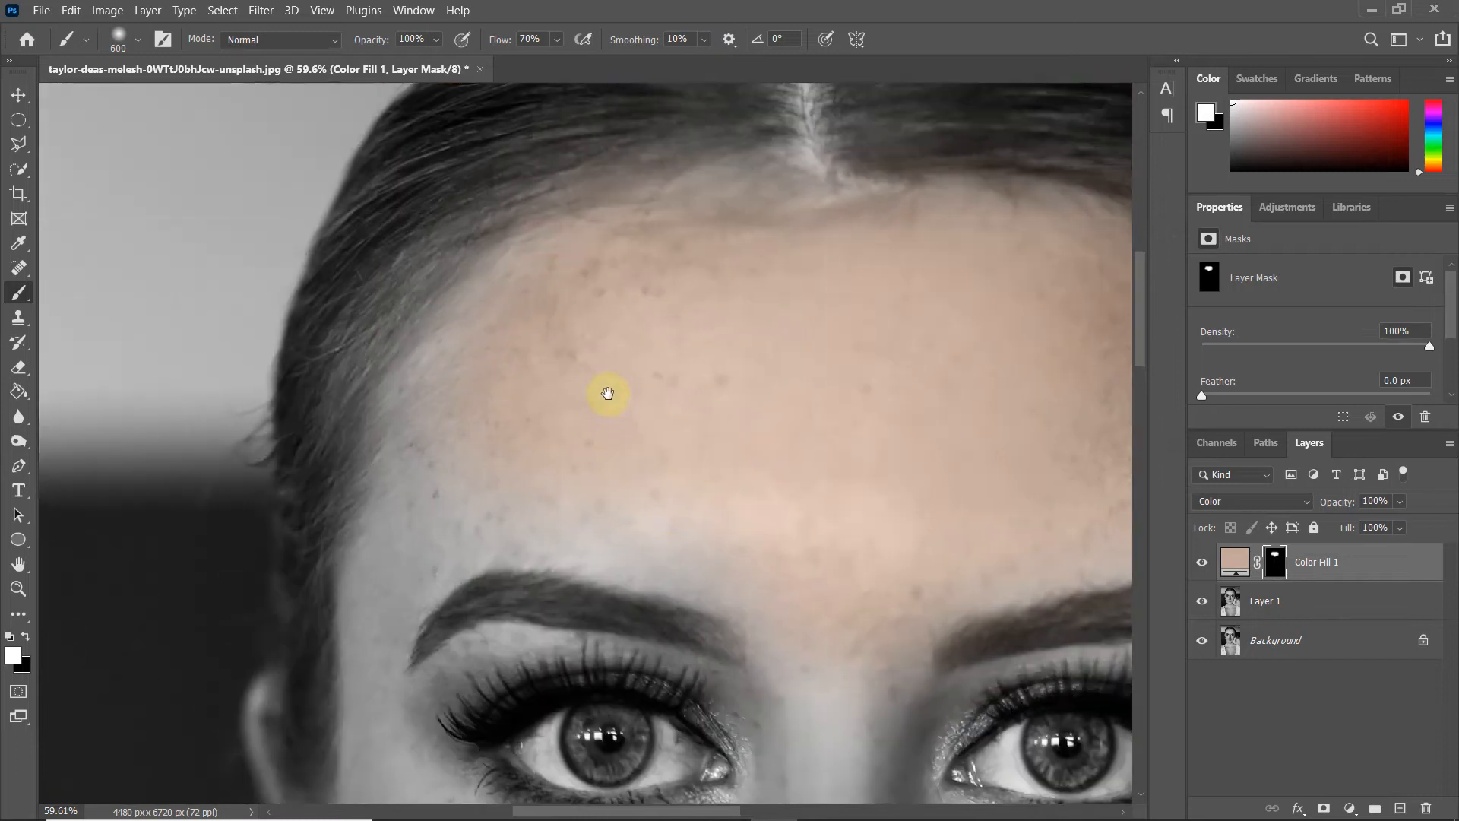
key(bracketleft)
key(bracketleft)
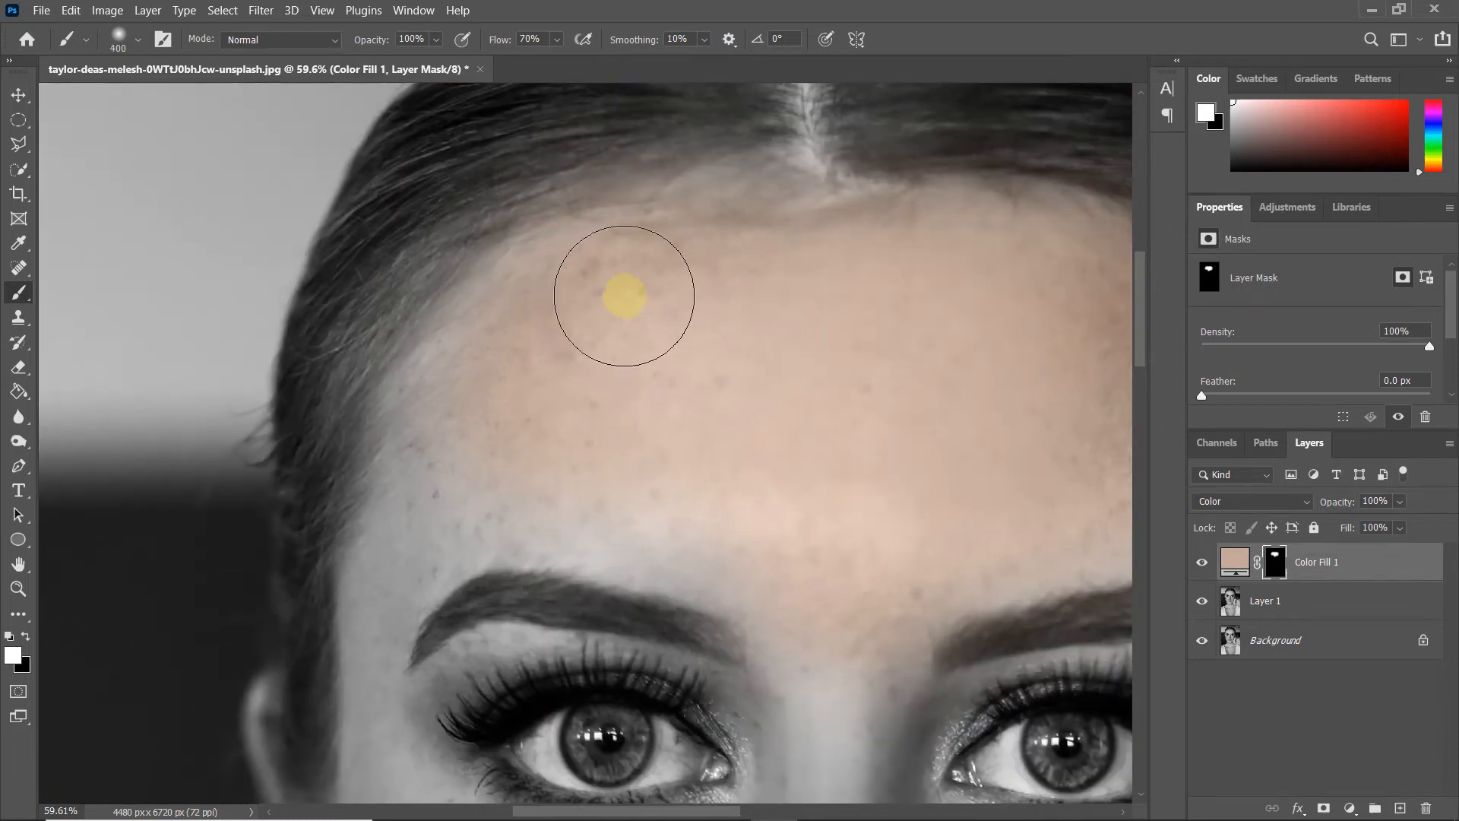
mouse_move(570, 260)
mouse_down()
mouse_move(517, 300)
mouse_move(433, 433)
mouse_up()
mouse_move(616, 371)
mouse_down()
mouse_move(513, 440)
mouse_move(781, 606)
mouse_up()
drag(518, 474, 646, 267)
Reduce the brush to 175 px and paint the left temple and the skin under the left eye.
key(bracketleft)
key(bracketleft)
key(bracketleft)
mouse_move(502, 372)
mouse_down()
mouse_move(559, 361)
mouse_move(521, 436)
mouse_move(521, 646)
mouse_move(612, 618)
mouse_move(643, 659)
mouse_up()
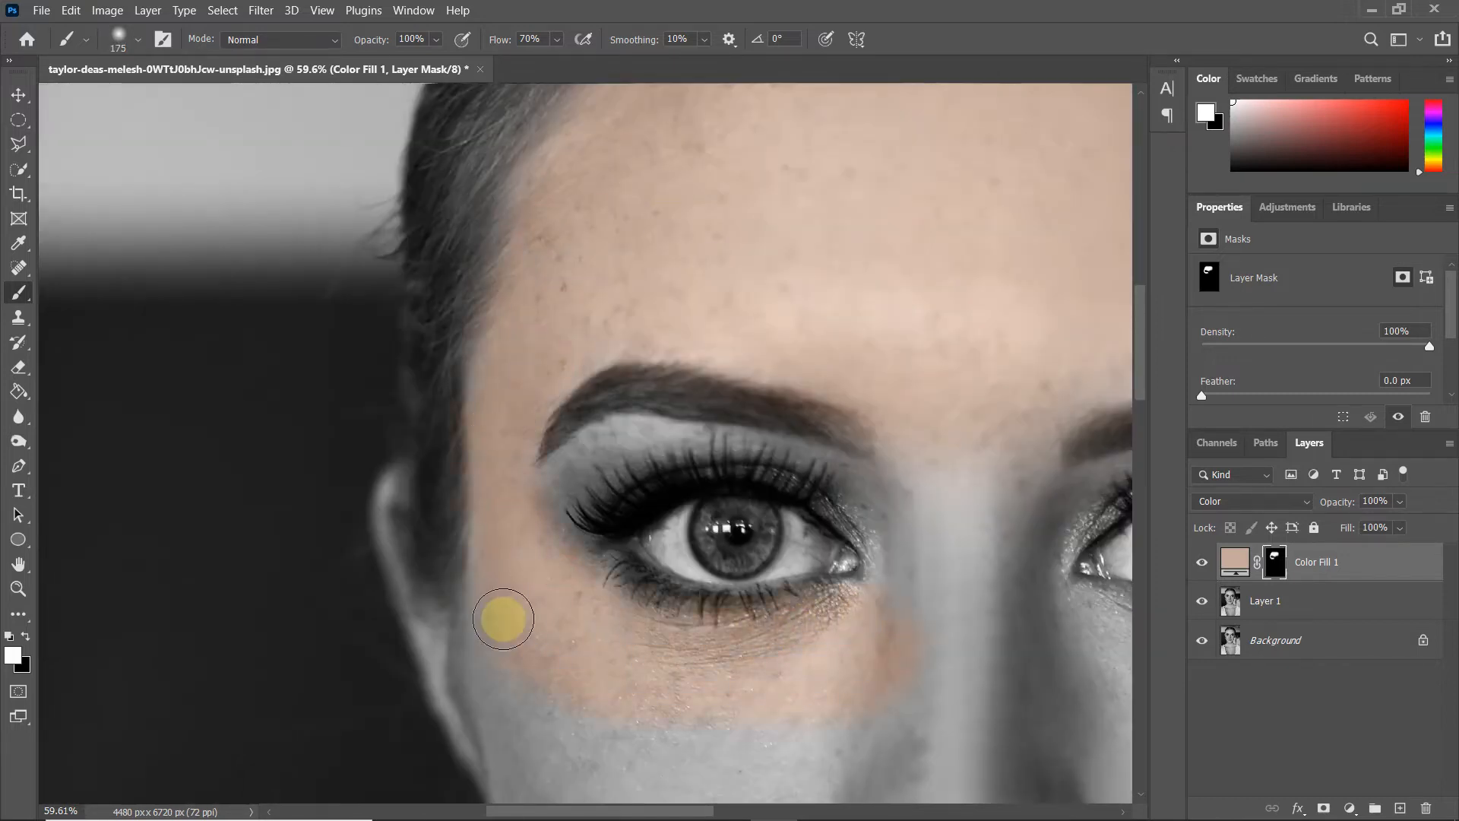
Paint the skin close around the left eye, including the eyelid, with a smaller brush.
key(bracketleft)
key(bracketleft)
key(bracketleft)
key(bracketleft)
key(bracketleft)
scroll(854, 478, up, 5)
mouse_move(575, 389)
mouse_down()
mouse_move(254, 472)
mouse_move(355, 404)
mouse_move(381, 724)
mouse_move(458, 723)
mouse_move(367, 577)
mouse_up()
mouse_move(328, 545)
mouse_down()
mouse_move(527, 586)
mouse_move(153, 477)
mouse_up()
mouse_move(856, 511)
mouse_down()
mouse_move(851, 461)
mouse_move(627, 246)
mouse_up()
drag(951, 326, 595, 314)
Reveal the skin colour on the nose bridge and toward the right eye with a larger brush.
key(bracketright)
key(bracketright)
key(bracketright)
key(bracketright)
key(bracketright)
drag(684, 319, 810, 465)
scroll(646, 482, down, 4)
scroll(687, 472, up, 4)
drag(526, 355, 459, 477)
mouse_move(446, 106)
mouse_down()
mouse_move(332, 366)
mouse_move(1060, 289)
mouse_up()
Remove spilled colour with black, and paint the skin around the right eye in white with a smaller brush.
click(25, 636)
mouse_move(426, 440)
mouse_down()
mouse_move(622, 376)
mouse_move(577, 393)
mouse_up()
click(25, 636)
key(bracketleft)
key(bracketleft)
key(bracketleft)
key(bracketleft)
mouse_move(552, 481)
mouse_down()
mouse_move(784, 452)
mouse_move(919, 515)
mouse_move(1033, 541)
mouse_up()
Paint black on the mask to clear skin colour from the eye and brow area, and return the foreground to white.
key(bracketright)
key(bracketright)
key(x)
drag(412, 469, 574, 427)
key(bracketleft)
key(bracketleft)
key(bracketleft)
drag(934, 645, 711, 572)
key(x)
Paint the right temple, the upper right cheek and the side of the nose with a larger brush.
scroll(1037, 405, down, 3)
drag(1037, 406, 680, 459)
key(bracketright)
key(bracketright)
key(bracketright)
key(bracketright)
key(bracketright)
key(bracketright)
drag(715, 195, 765, 421)
scroll(765, 421, down, 5)
mouse_move(760, 499)
mouse_down()
mouse_move(540, 345)
mouse_move(519, 517)
mouse_up()
Touch up the remaining grey skin around the eyes on the mask, and enlarge the brush to 300 px.
scroll(456, 425, up, 8)
drag(472, 404, 525, 600)
drag(456, 525, 677, 508)
drag(684, 380, 585, 416)
scroll(476, 628, down, 5)
key(bracketright)
key(bracketright)
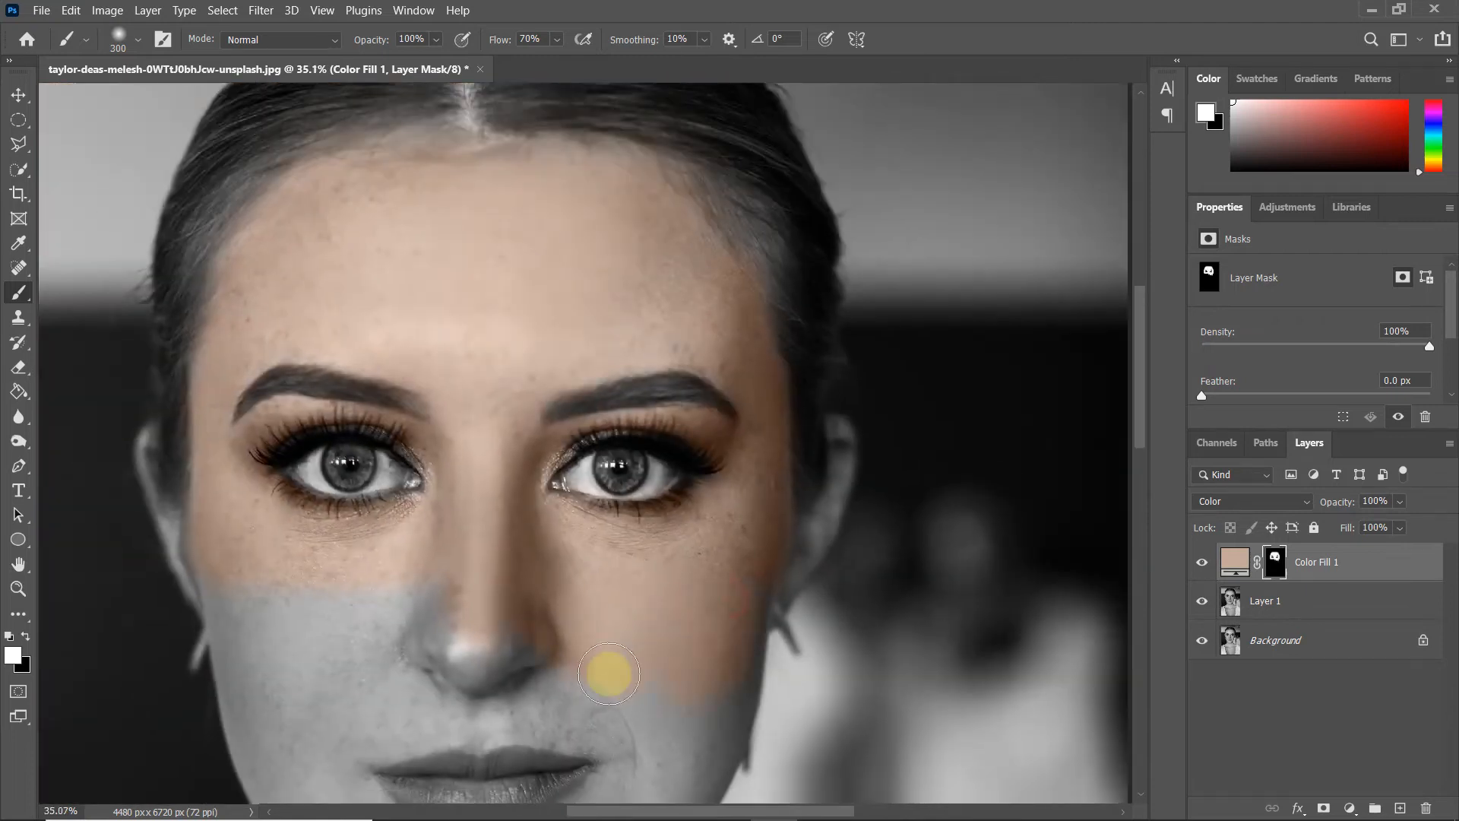
Reveal the skin colour on the right ear down to the earlobe with a small brush.
scroll(760, 511, up, 6)
drag(760, 511, 443, 654)
key(bracketleft)
key(bracketleft)
key(bracketleft)
key(bracketleft)
key(bracketleft)
key(bracketleft)
mouse_move(706, 494)
mouse_down()
mouse_move(700, 339)
mouse_move(675, 570)
mouse_move(773, 350)
mouse_up()
mouse_move(737, 456)
mouse_down()
mouse_move(692, 419)
mouse_move(680, 544)
mouse_move(864, 425)
mouse_up()
mouse_move(814, 376)
mouse_down()
mouse_move(752, 554)
mouse_move(693, 367)
mouse_up()
Reveal the skin colour on the left ear and the adjoining face edge with a 100 px brush.
scroll(693, 367, down, 3)
key(bracketright)
key(bracketright)
key(bracketright)
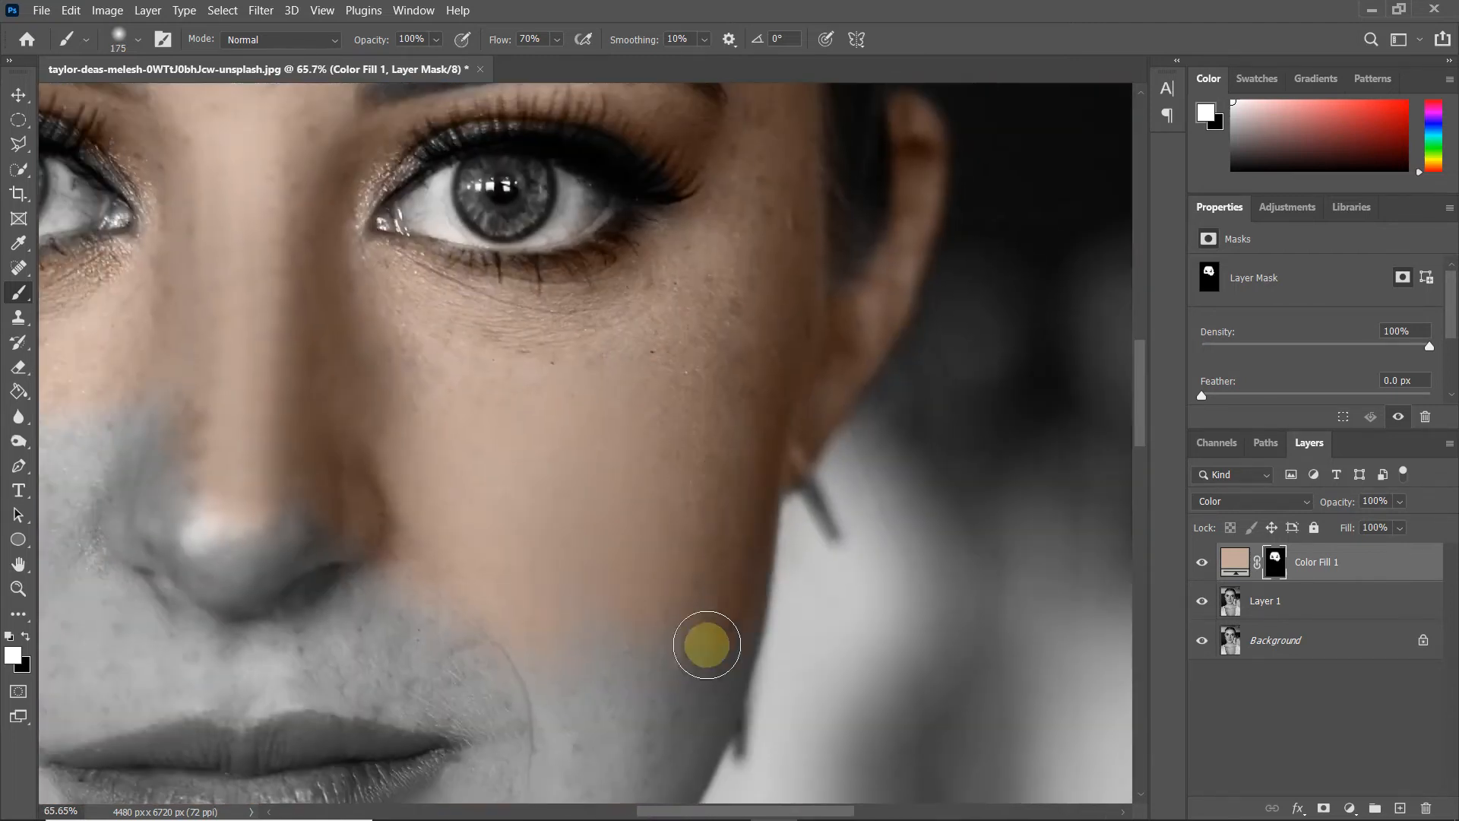
scroll(707, 644, down, 4)
scroll(488, 554, up, 6)
key(bracketleft)
key(bracketleft)
key(bracketleft)
mouse_move(410, 449)
mouse_down()
mouse_move(391, 521)
mouse_move(413, 469)
mouse_up()
drag(502, 645, 409, 434)
drag(437, 696, 368, 579)
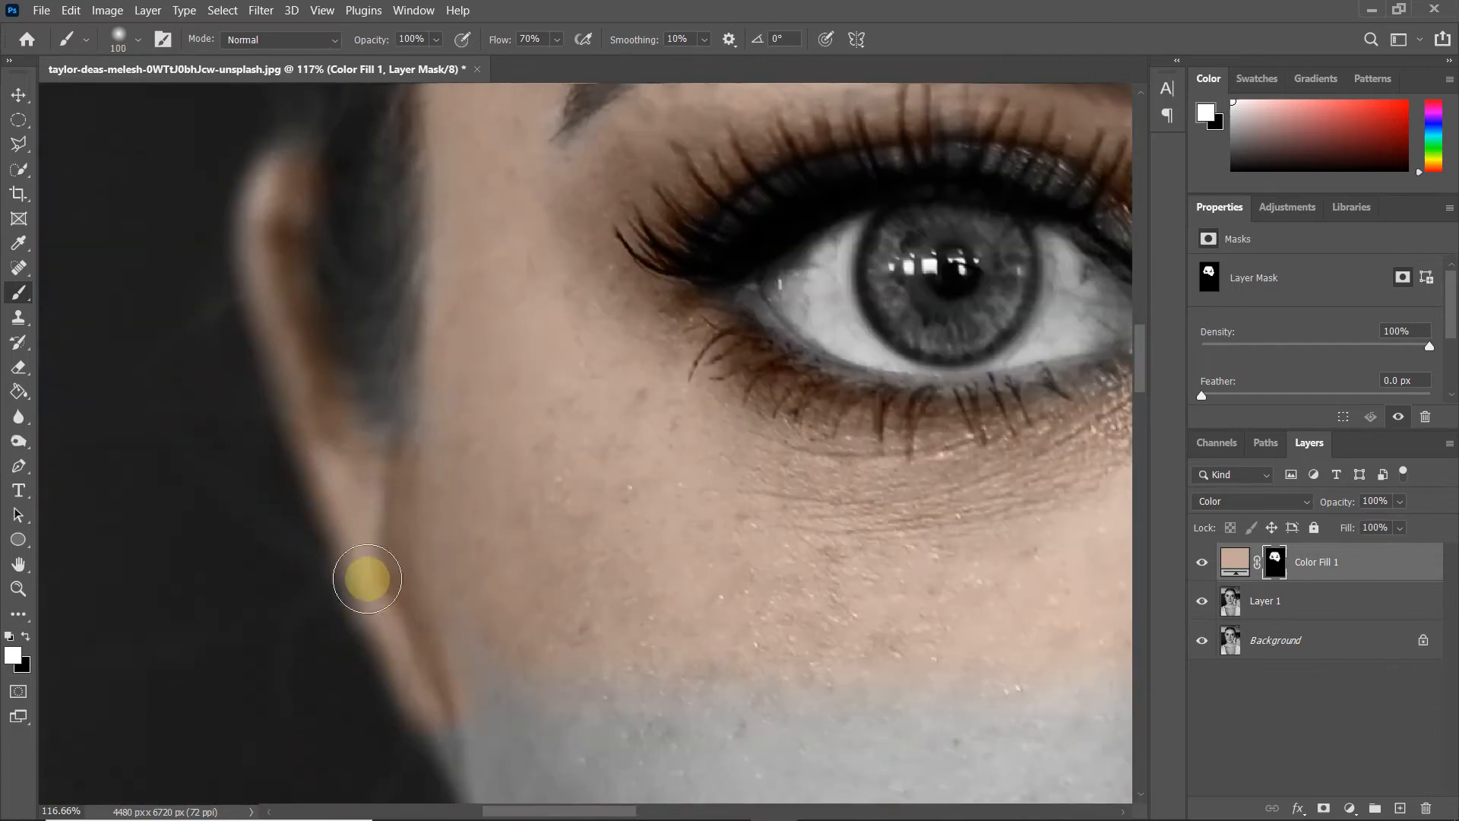
Enlarge the brush and paint the mask over the uncoloured lower cheeks and the nose tip.
scroll(367, 579, down, 3)
key(bracketright)
key(bracketright)
key(bracketright)
key(bracketright)
key(bracketright)
scroll(678, 426, down, 3)
scroll(563, 457, up, 6)
mouse_move(760, 532)
mouse_down()
mouse_move(531, 398)
mouse_move(791, 576)
mouse_move(559, 345)
mouse_up()
mouse_move(358, 394)
mouse_down()
mouse_move(349, 358)
mouse_move(393, 464)
mouse_move(637, 656)
mouse_up()
drag(638, 658, 415, 428)
mouse_move(547, 363)
mouse_down()
mouse_move(497, 555)
mouse_move(782, 376)
mouse_up()
Paint the skin around the mouth and on the chin, leaving the lips uncoloured.
mouse_move(786, 375)
mouse_down()
mouse_move(576, 526)
mouse_move(619, 690)
mouse_move(874, 414)
mouse_up()
drag(876, 411, 709, 499)
drag(779, 376, 916, 469)
mouse_move(942, 456)
mouse_down()
mouse_move(599, 440)
mouse_move(187, 465)
mouse_move(193, 438)
mouse_move(438, 435)
mouse_move(655, 467)
mouse_move(727, 192)
mouse_up()
drag(668, 664, 633, 555)
drag(684, 646, 659, 471)
drag(550, 523, 813, 594)
drag(798, 642, 489, 586)
Reveal the skin colour along the jawline and the upper neck.
scroll(390, 631, down, 3)
drag(390, 631, 468, 317)
mouse_move(468, 317)
mouse_down()
mouse_move(298, 414)
mouse_move(553, 439)
mouse_up()
drag(975, 311, 705, 330)
mouse_move(705, 331)
mouse_down()
mouse_move(881, 481)
mouse_move(238, 418)
mouse_up()
Paint the neck, shoulders and chest up to the dress neckline with a 500 px brush.
scroll(228, 380, down, 4)
key(bracketright)
key(bracketright)
key(bracketright)
drag(454, 426, 684, 511)
mouse_move(195, 626)
mouse_down()
mouse_move(468, 544)
mouse_move(344, 494)
mouse_move(370, 641)
mouse_up()
drag(369, 641, 188, 325)
drag(188, 326, 255, 481)
scroll(250, 314, down, 5)
mouse_move(303, 342)
mouse_down()
mouse_move(298, 577)
mouse_move(485, 379)
mouse_move(505, 234)
mouse_up()
scroll(531, 456, up, 4)
drag(543, 478, 561, 791)
Examine the painted skin across the face, neck and chest for missed areas and colour spill.
scroll(570, 441, down, 7)
mouse_move(570, 441)
mouse_down()
mouse_move(648, 626)
mouse_move(636, 511)
mouse_up()
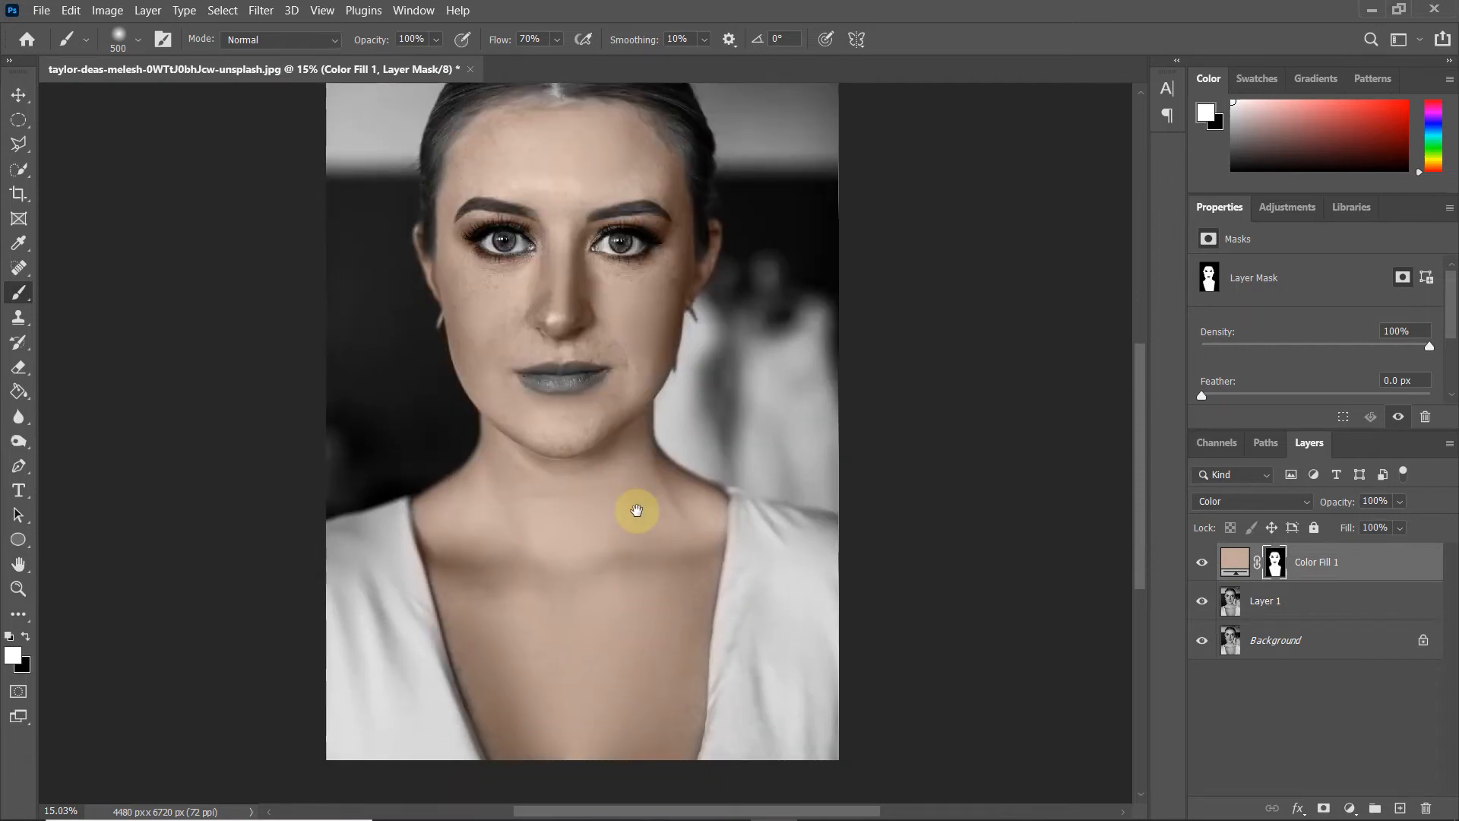
drag(714, 226, 772, 576)
scroll(717, 295, up, 9)
mouse_move(650, 439)
mouse_down()
mouse_move(628, 397)
mouse_move(560, 352)
mouse_move(303, 326)
mouse_move(235, 365)
mouse_move(156, 453)
mouse_up()
scroll(471, 608, down, 5)
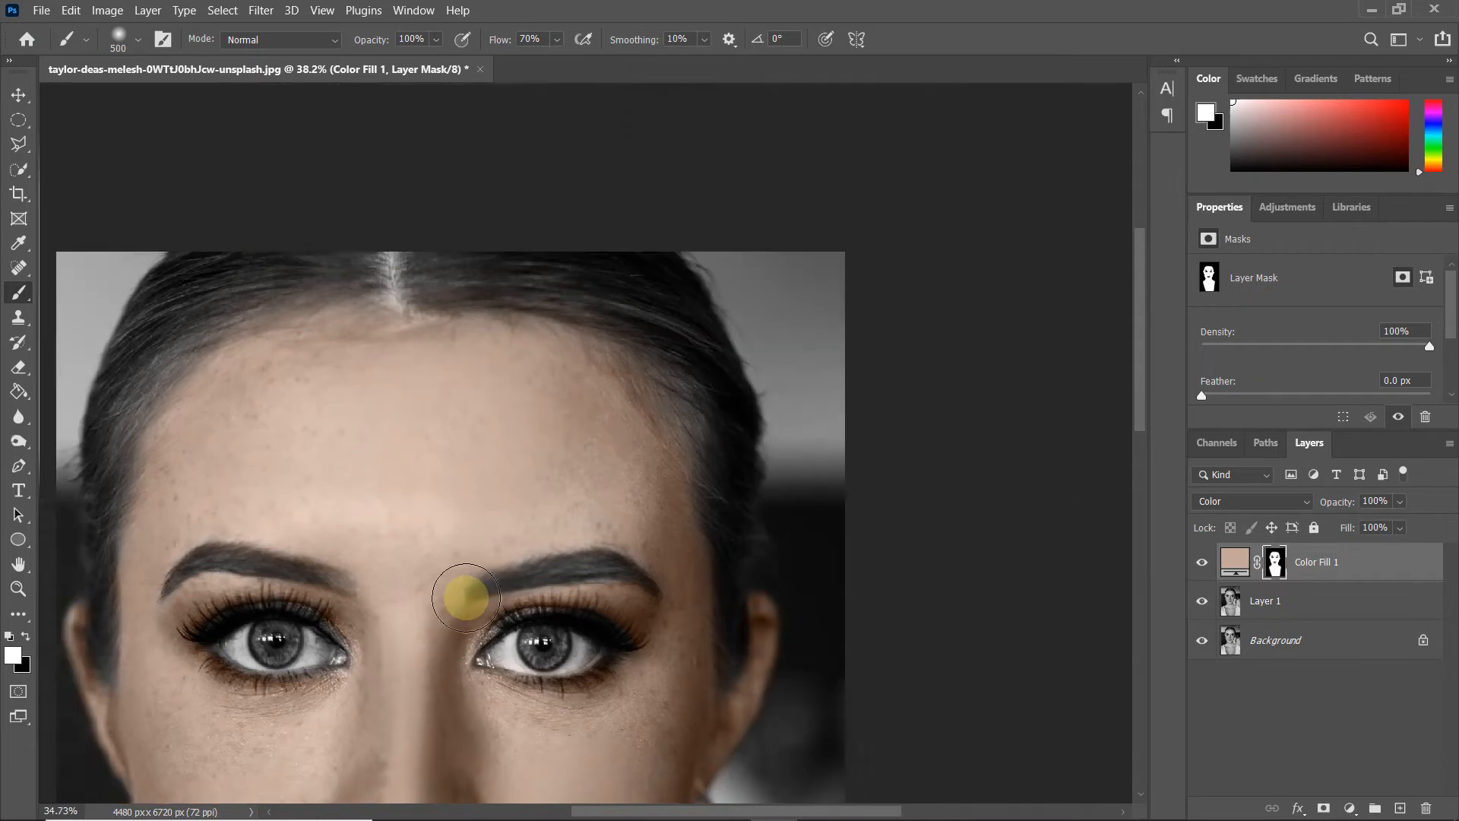
drag(503, 658, 573, 381)
scroll(505, 329, down, 2)
scroll(586, 395, up, 2)
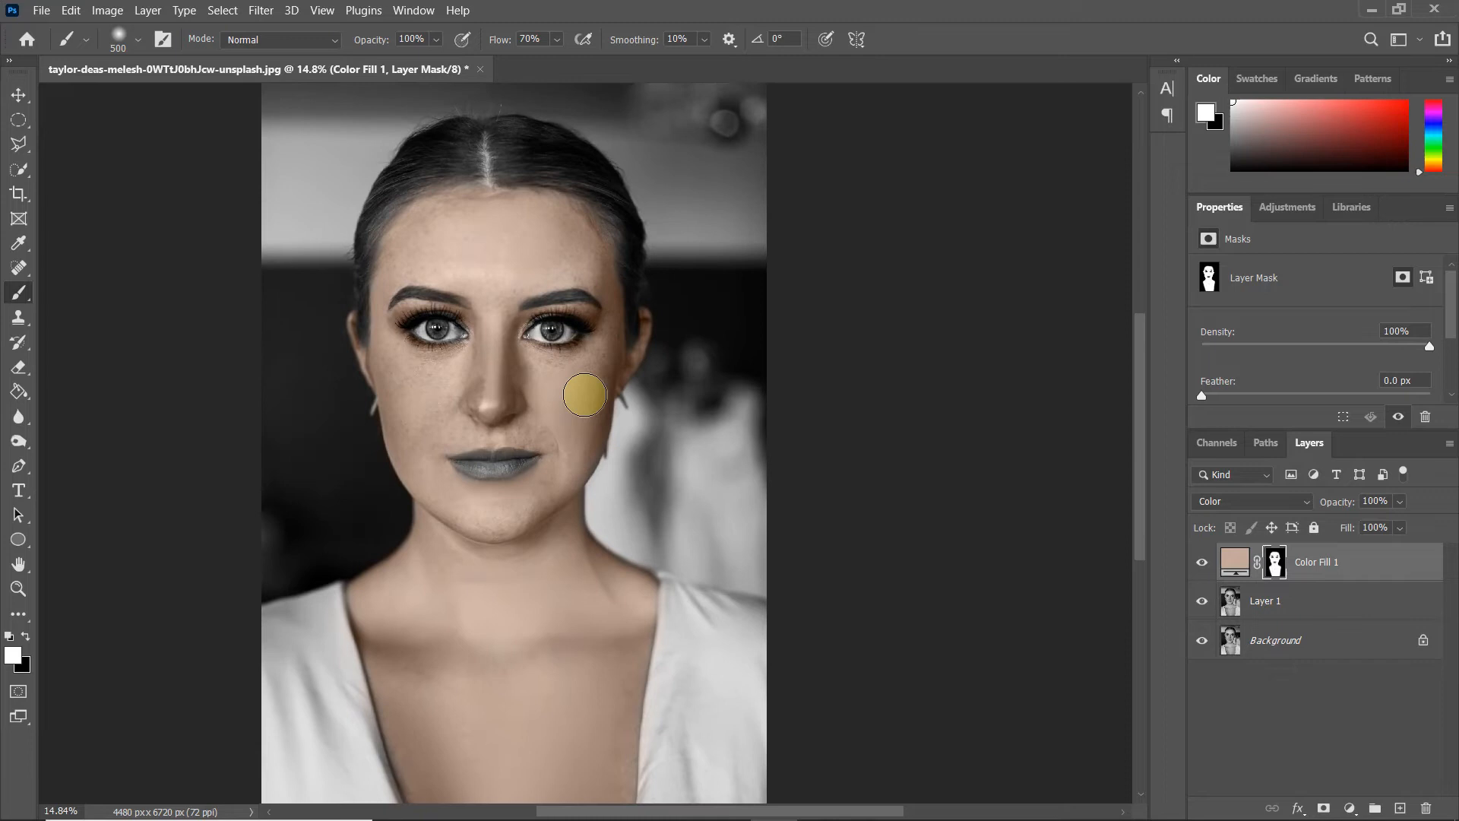
Add a pink solid colour fill layer (#dc9bac) for the lips directly above Layer 1.
click(1299, 608)
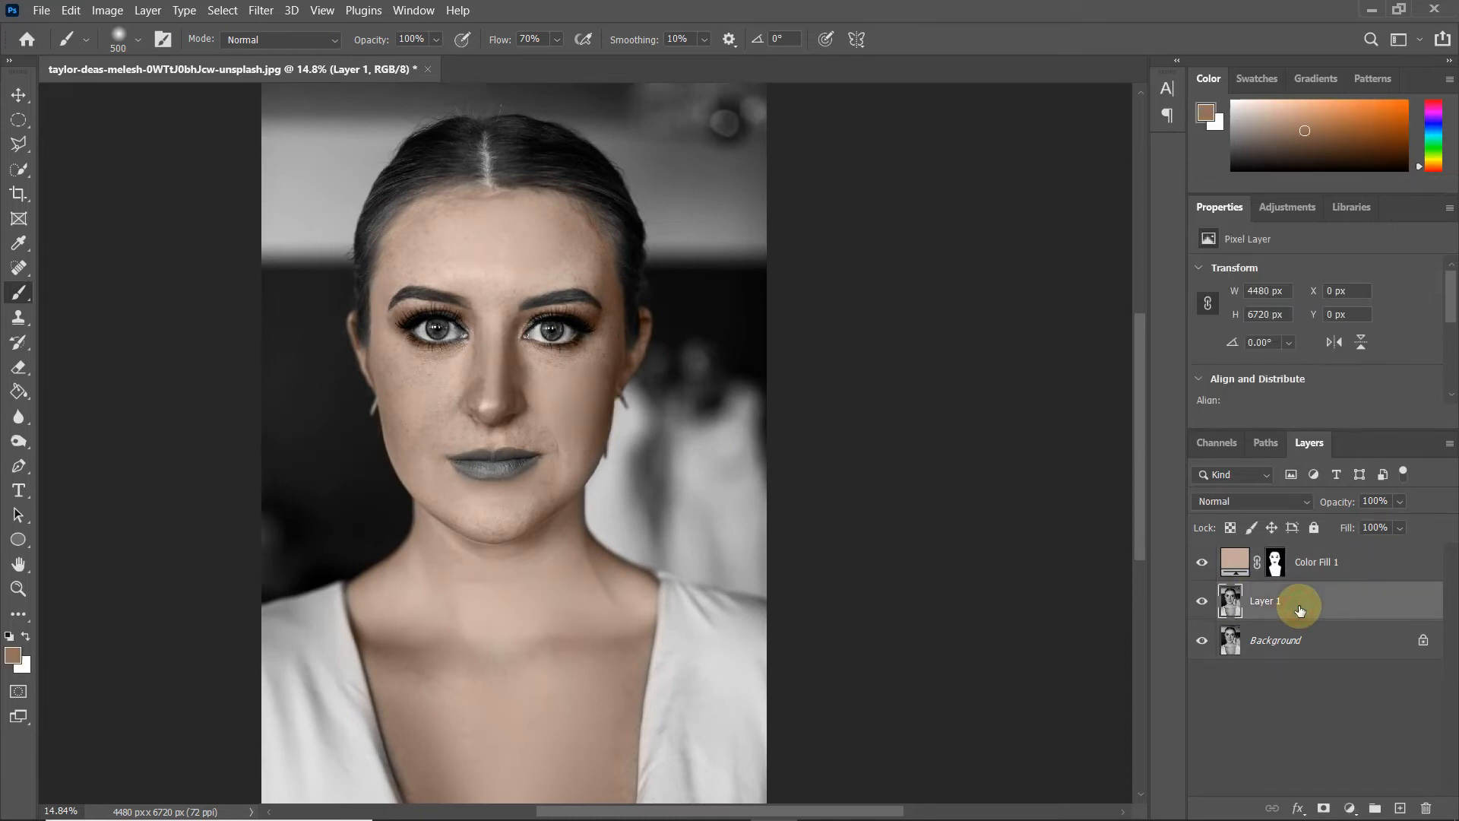
click(1401, 808)
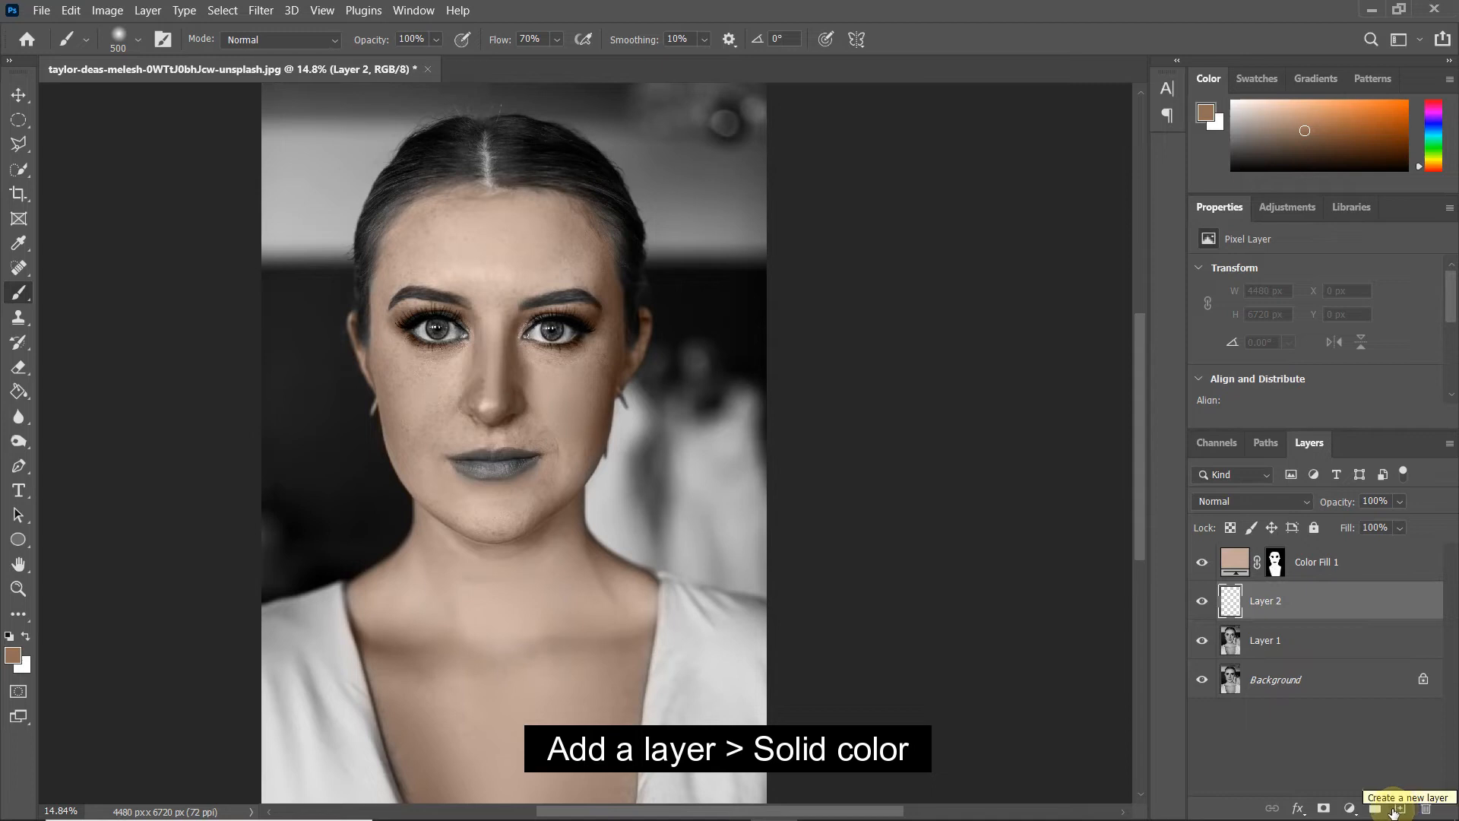
click(1351, 812)
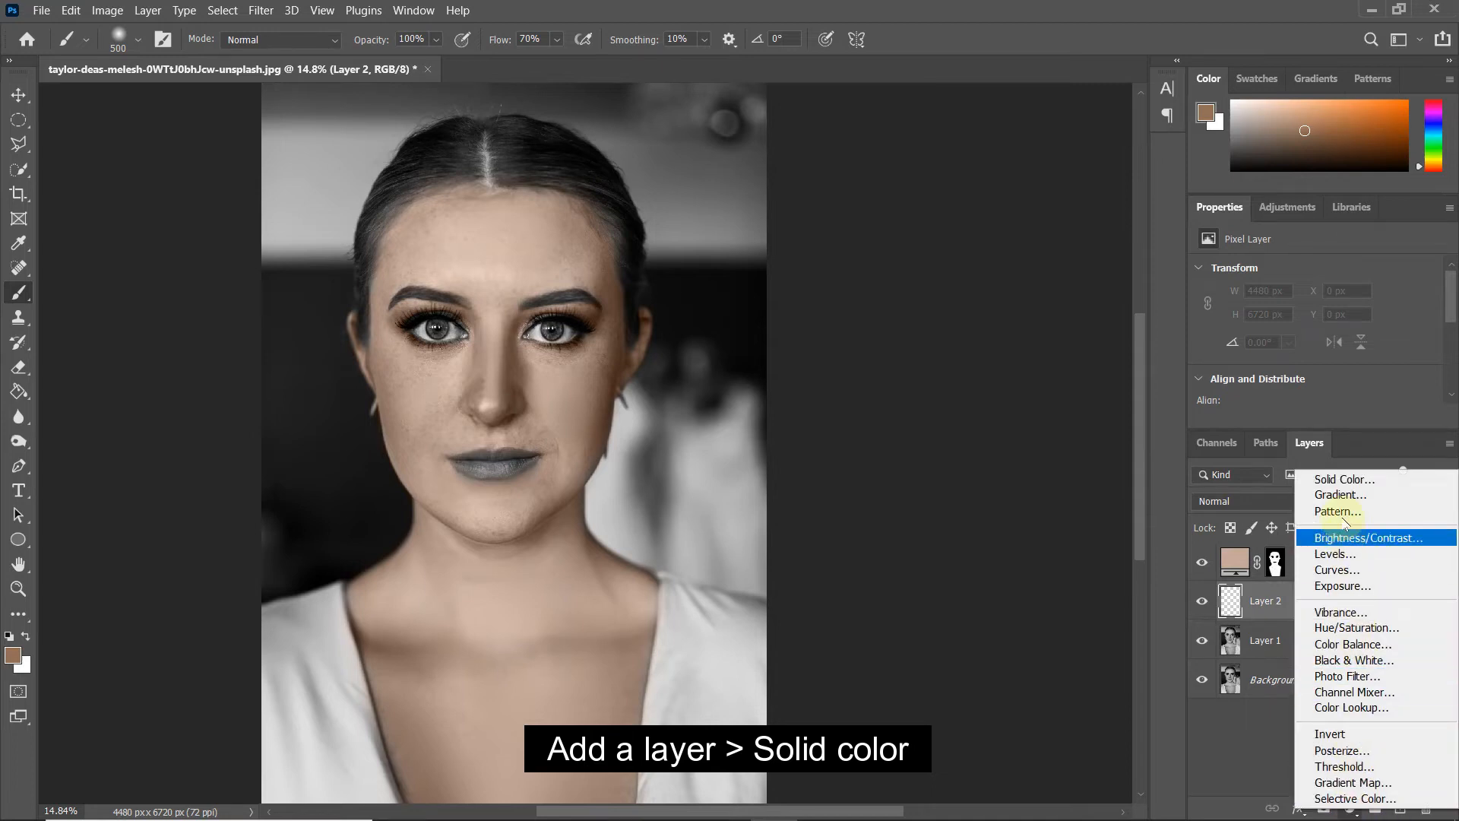
click(1332, 481)
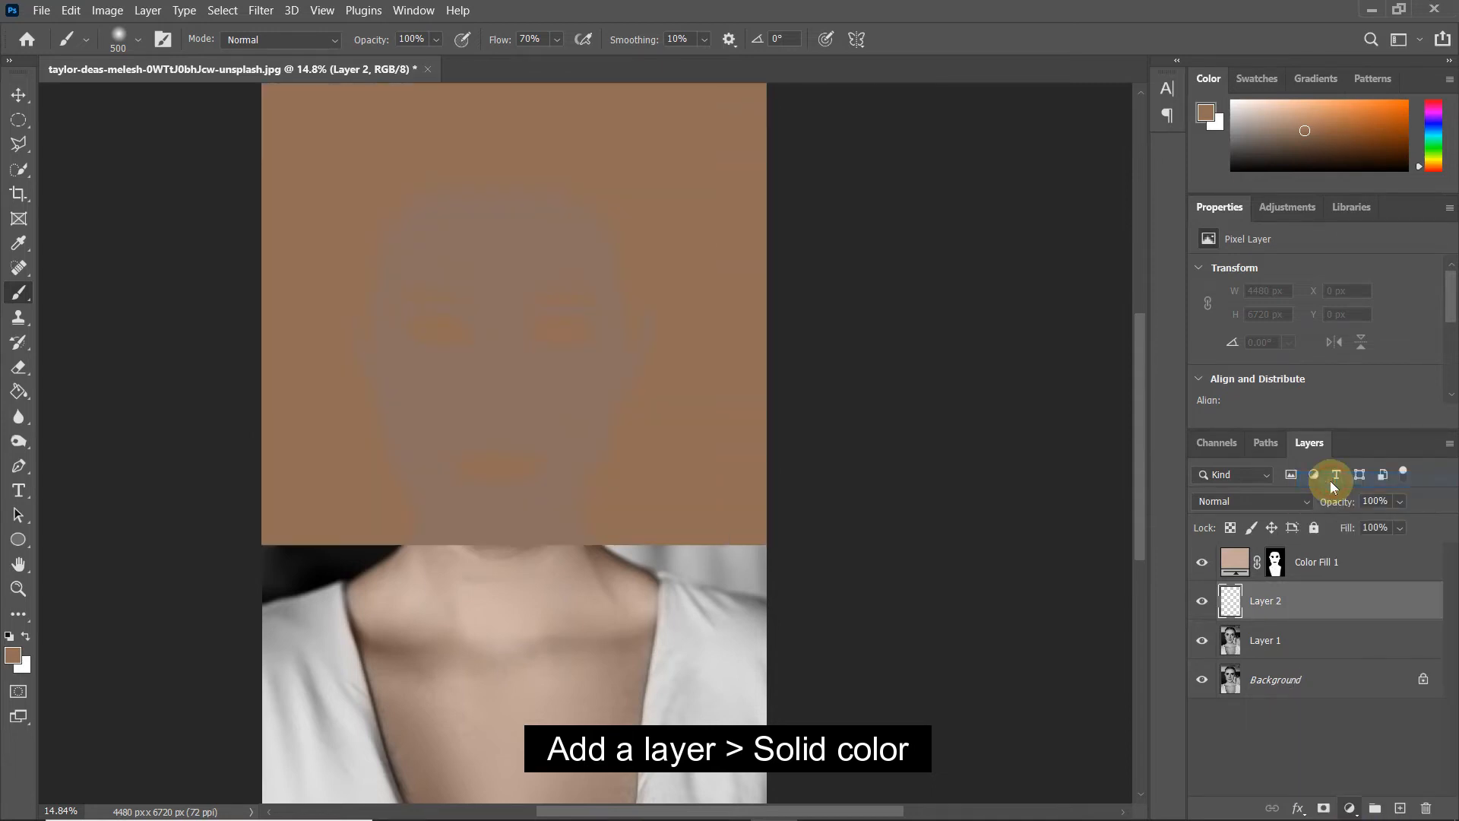
drag(1001, 231, 997, 171)
drag(910, 205, 826, 195)
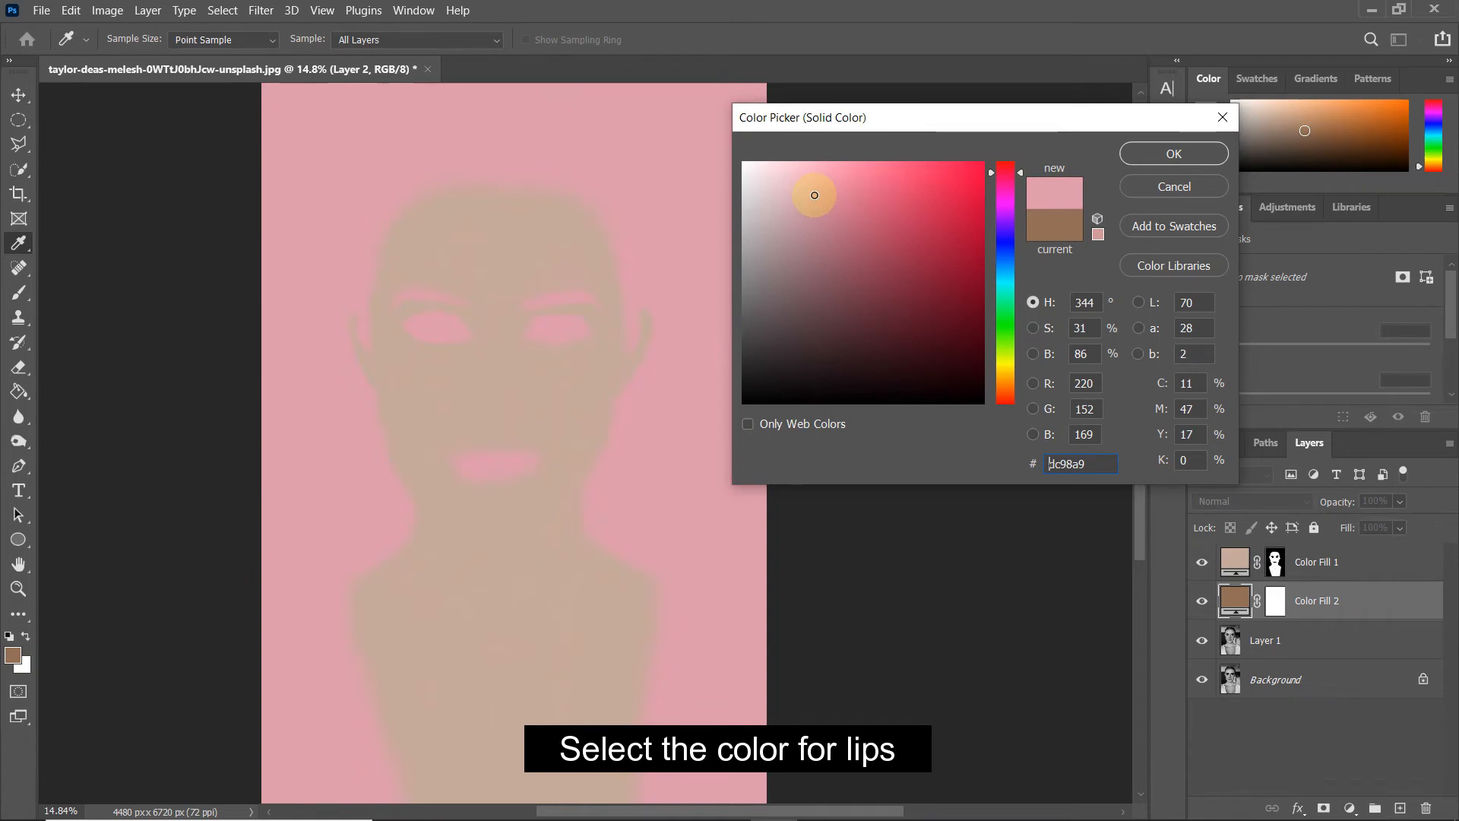
click(1146, 157)
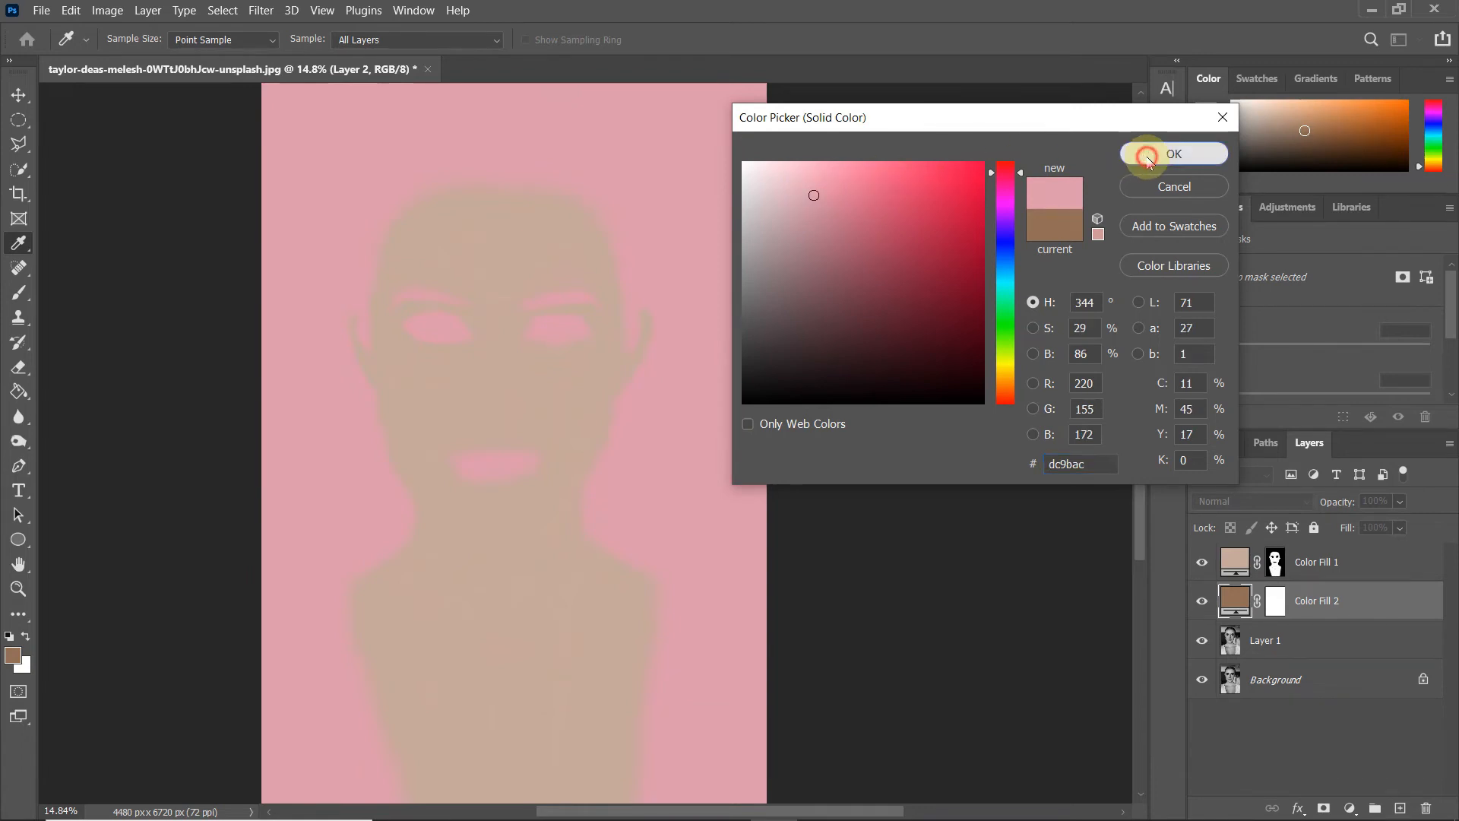
key(b)
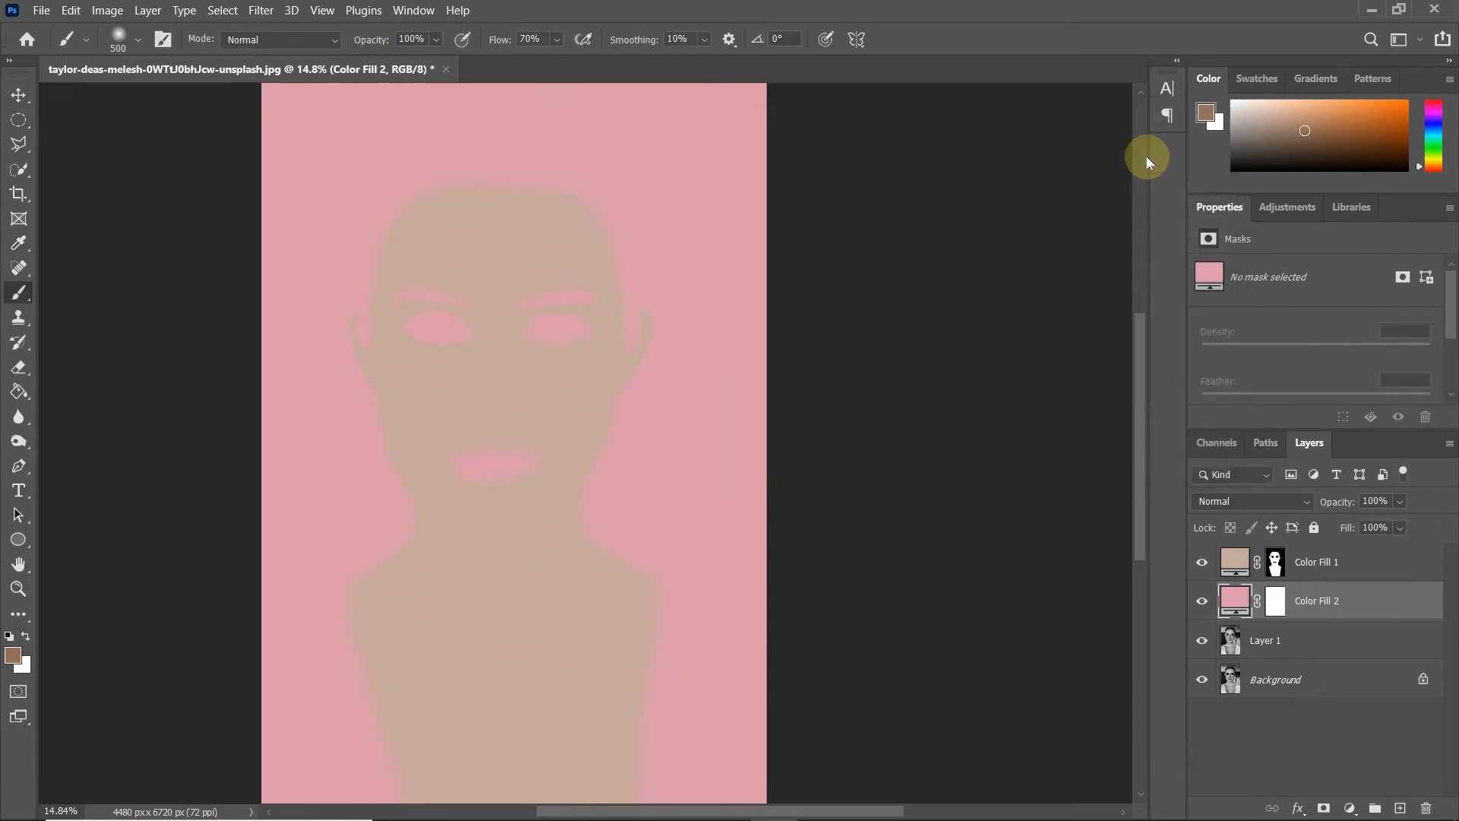
Invert the pink fill's layer mask to black and set the layer's blending mode to Color.
click(1283, 604)
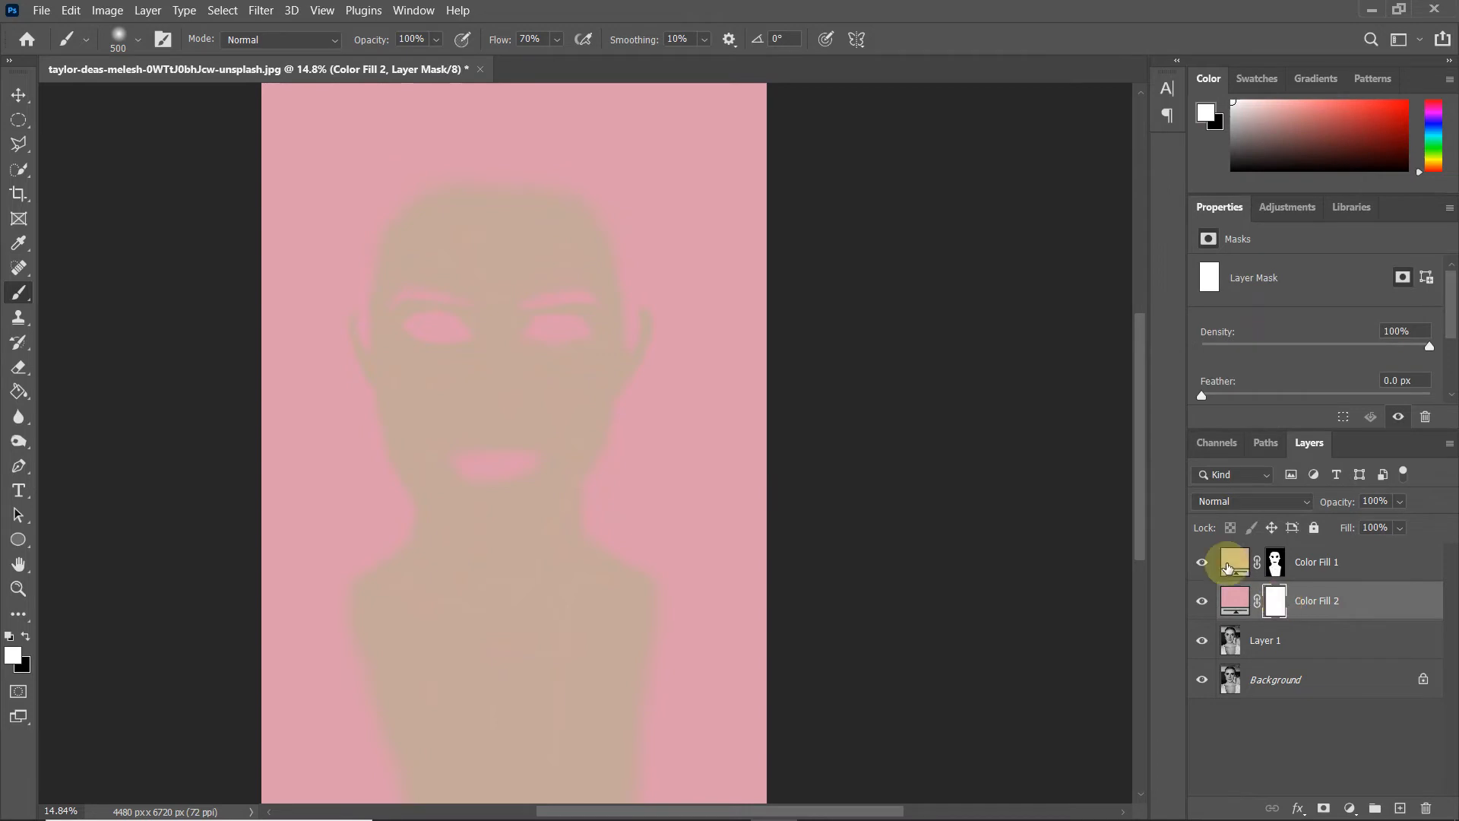
click(108, 10)
click(143, 61)
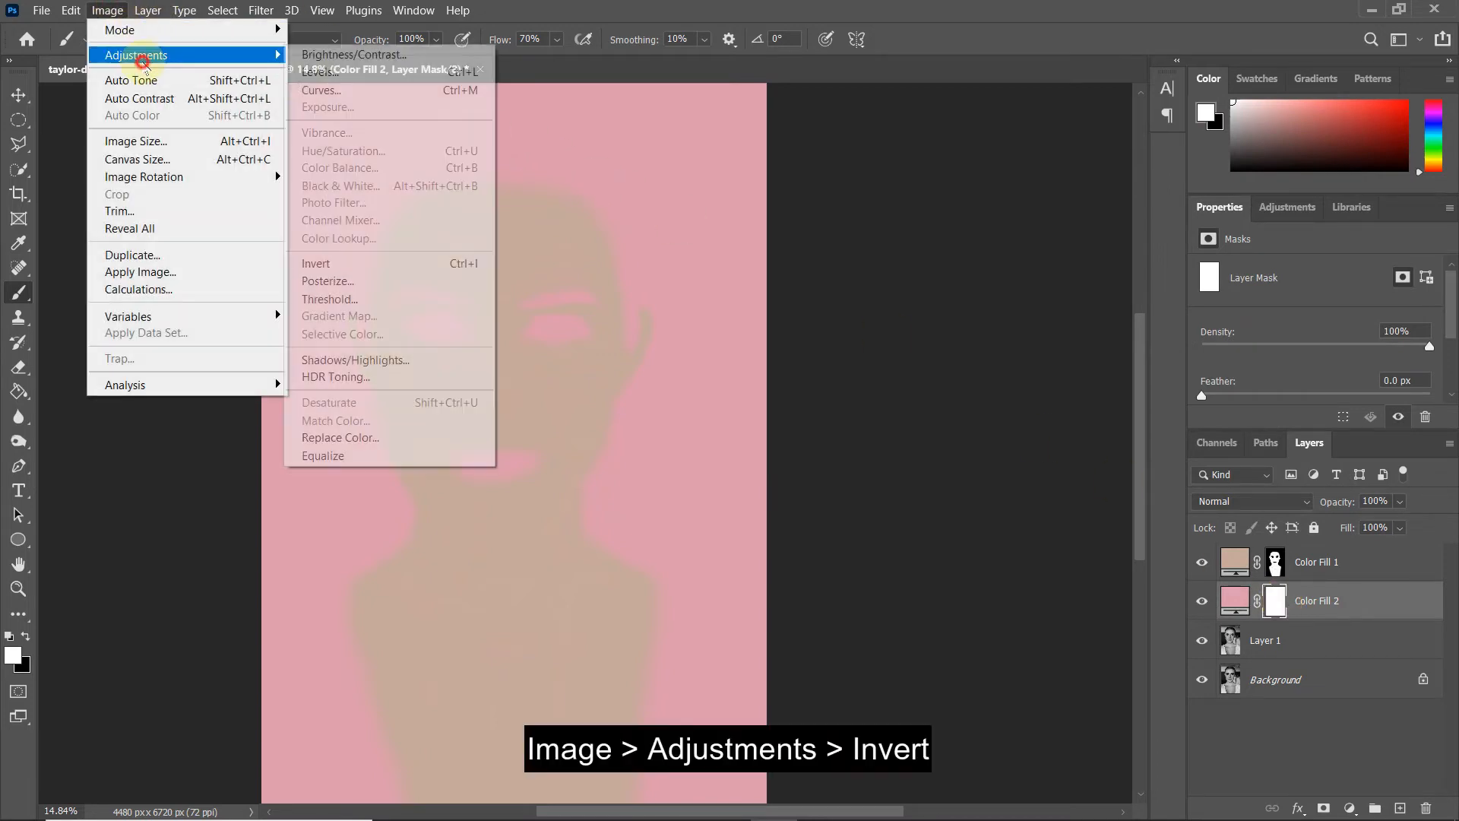
click(384, 261)
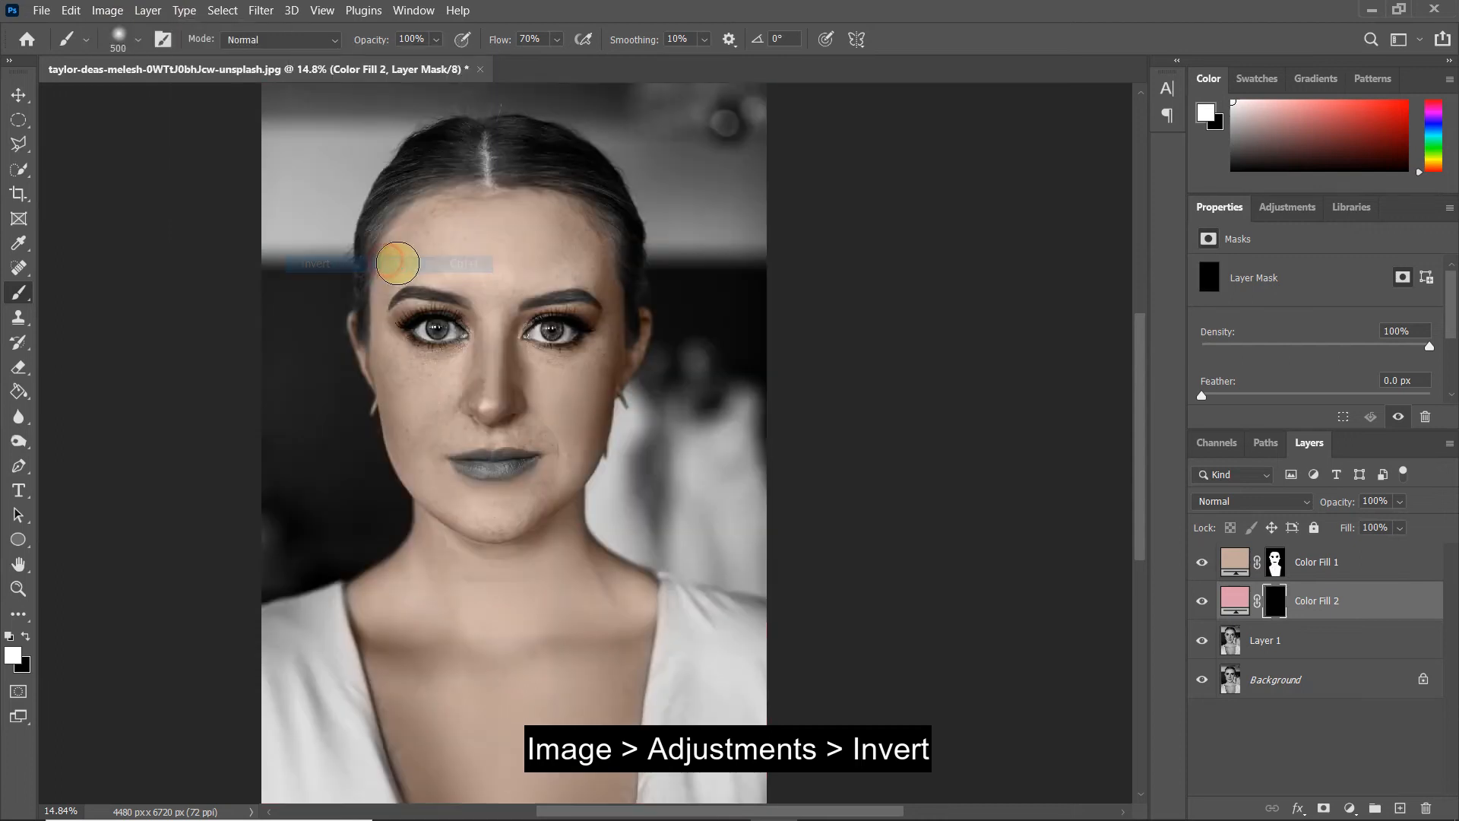
click(1261, 504)
click(1218, 789)
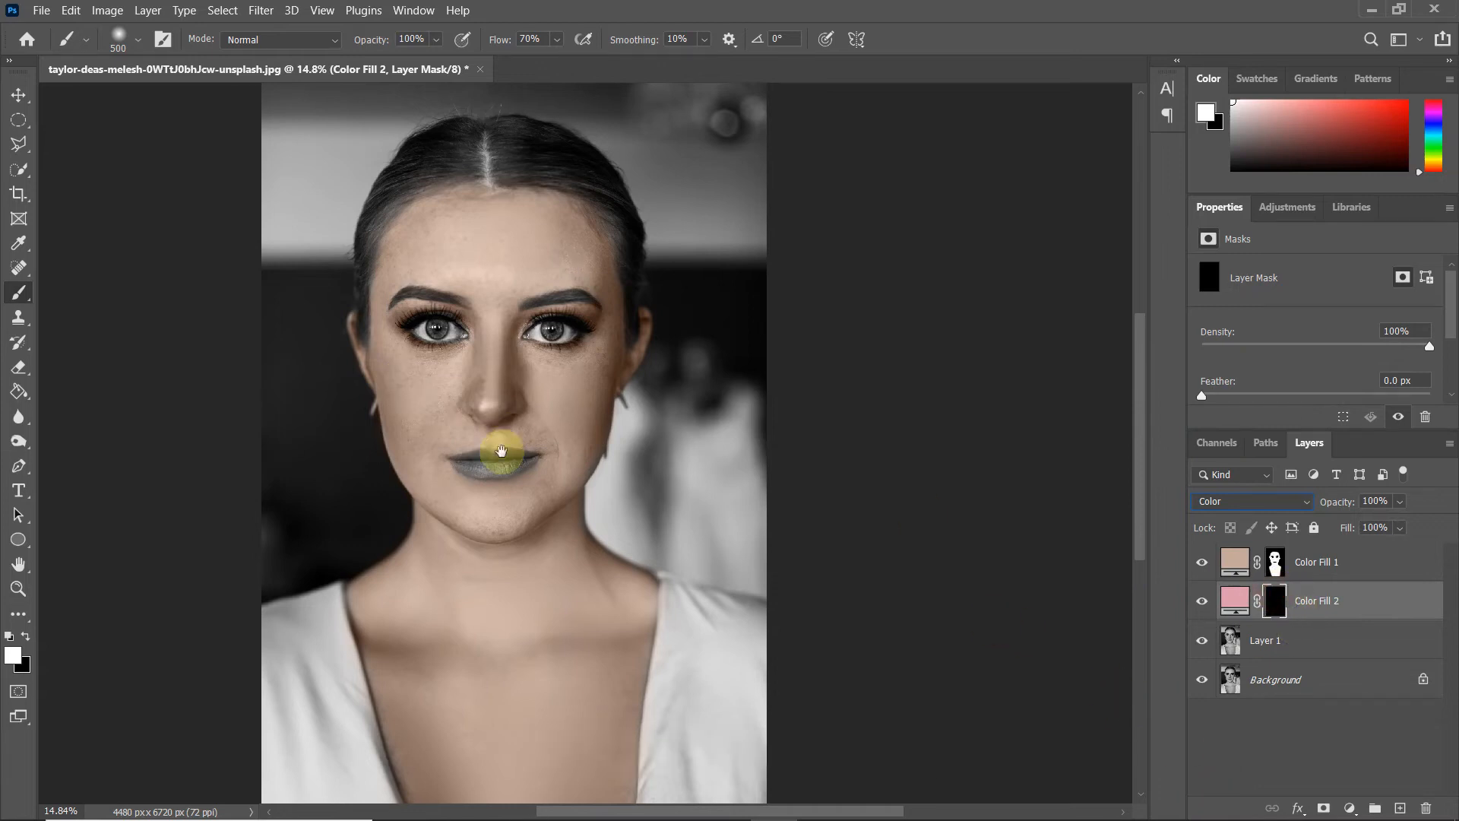
Paint the inner area of both lips in white on the pink fill's mask with a 175 px brush.
scroll(1125, 433, down, 2)
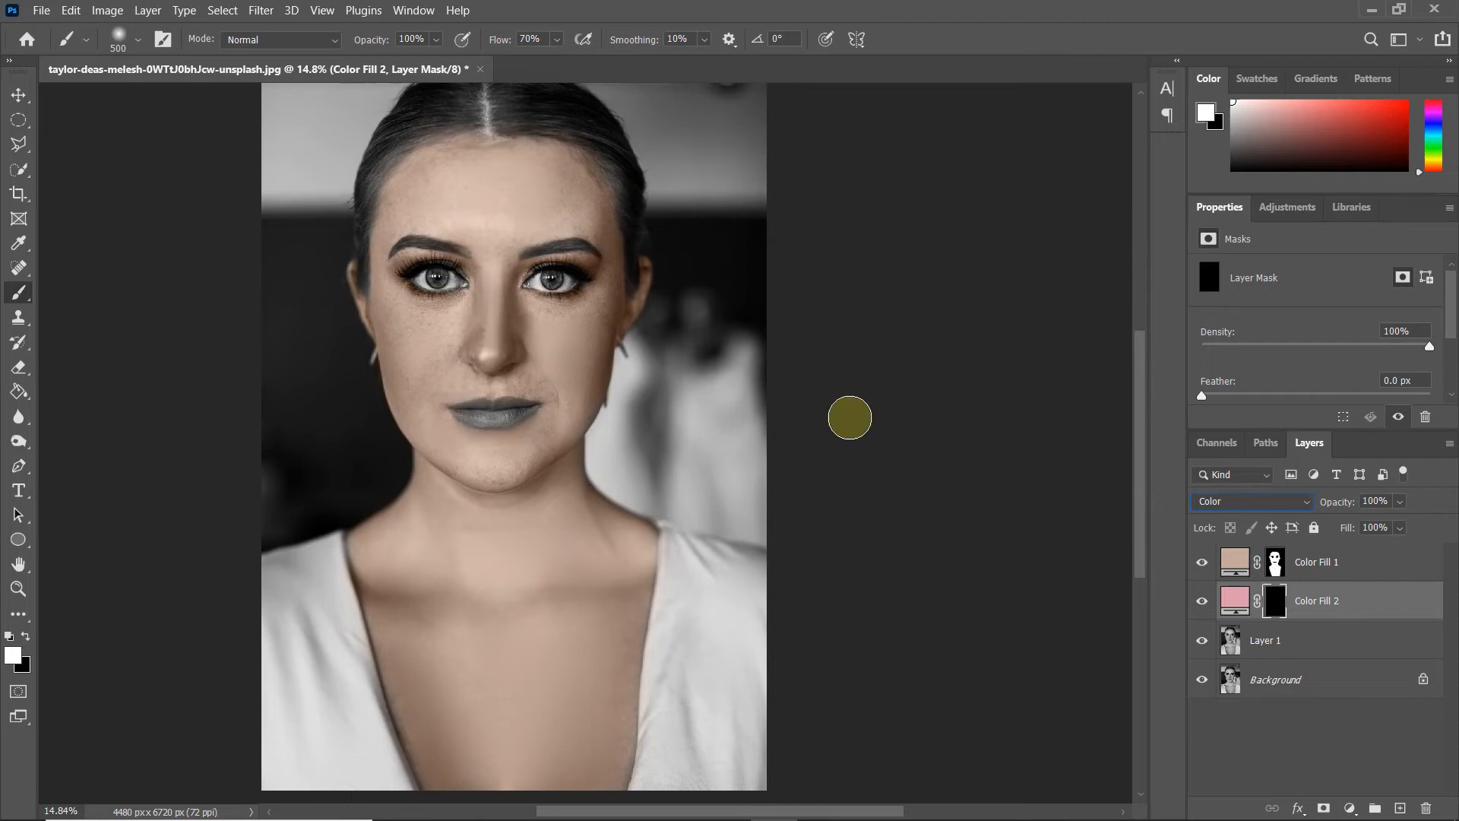
key(ctrl+plus)
key(ctrl+plus)
key(ctrl+plus)
key(ctrl+plus)
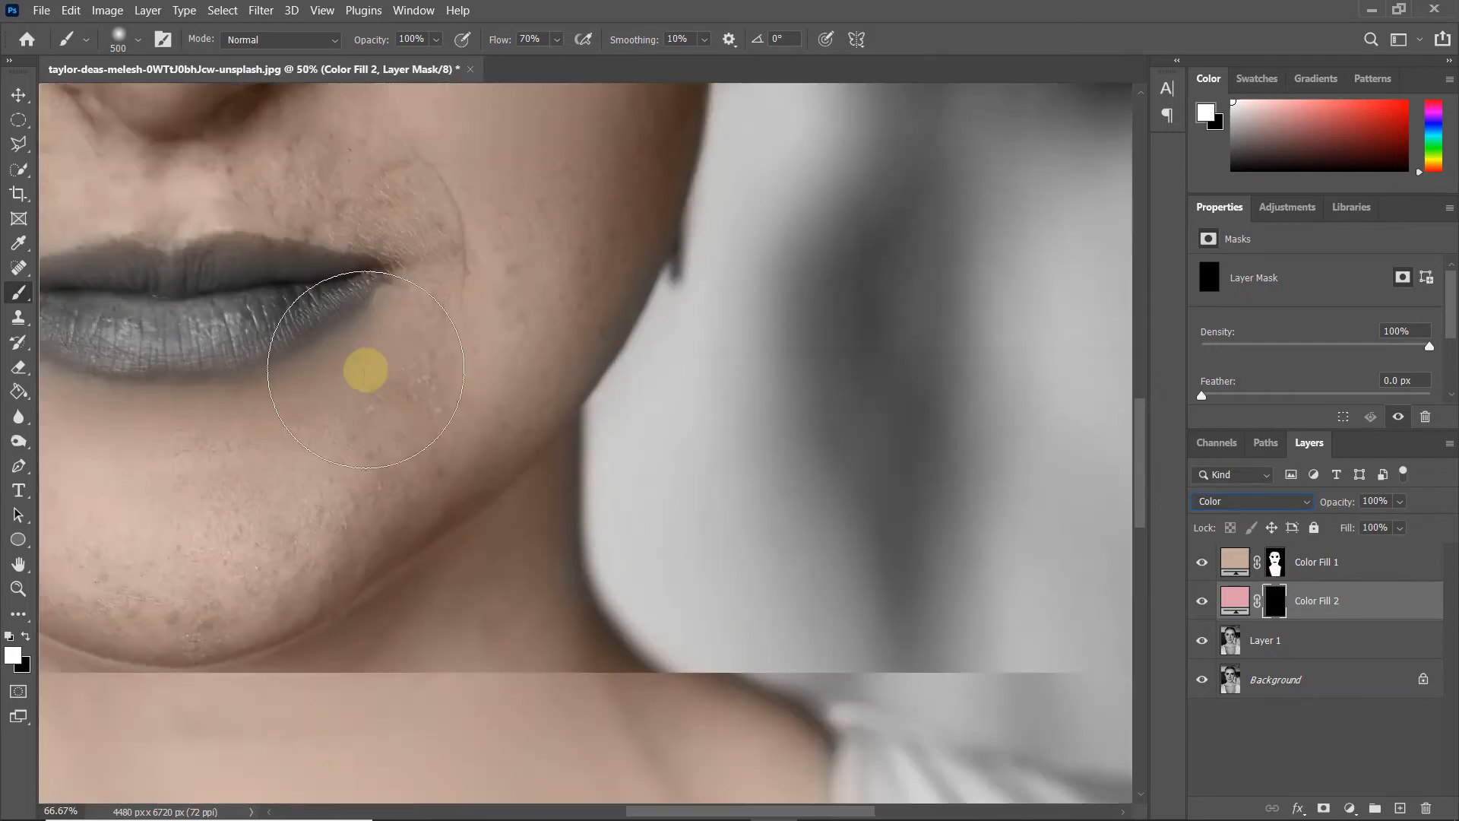
drag(334, 359, 644, 445)
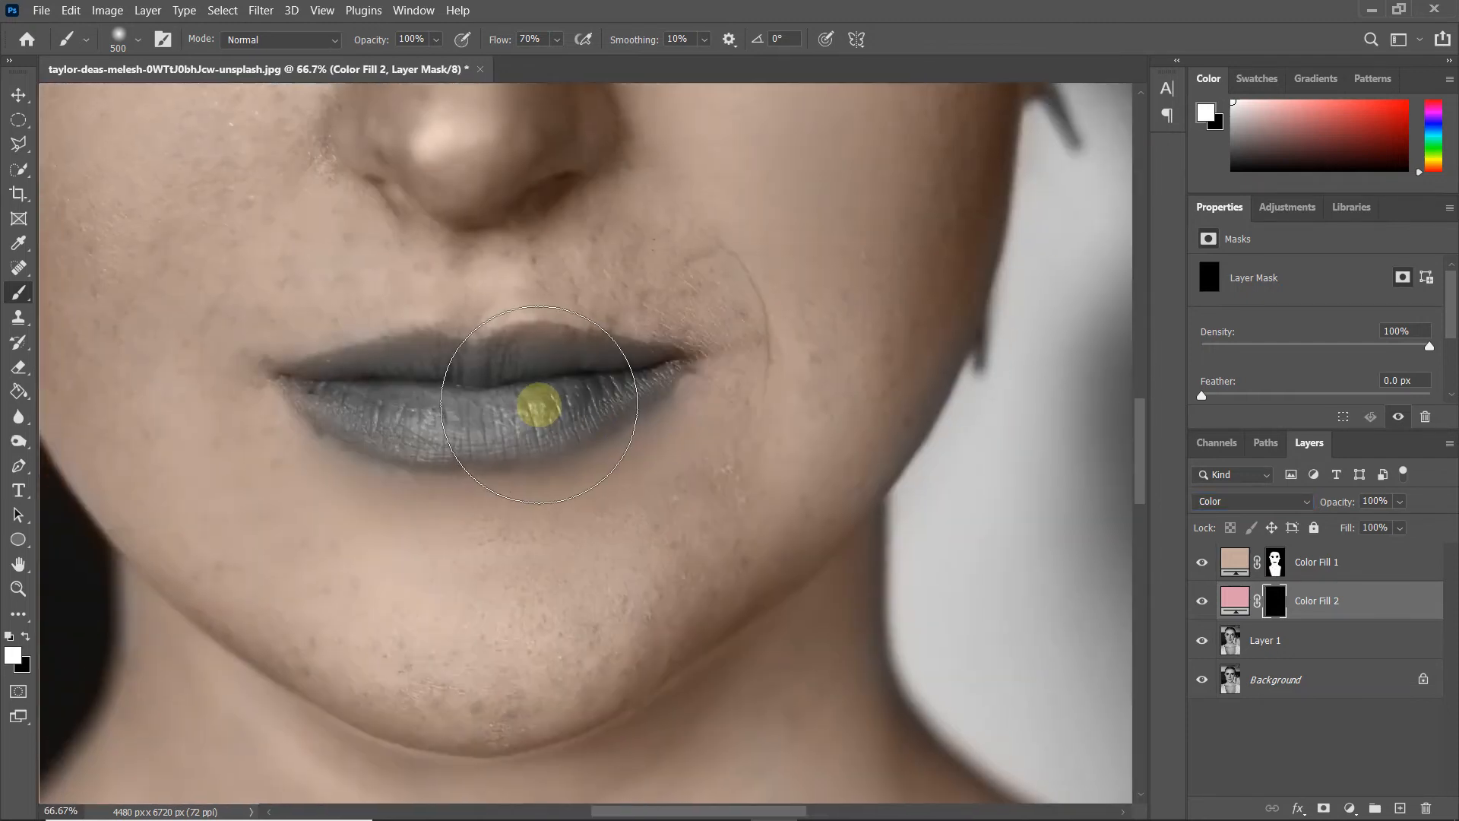
key(bracketleft)
key(bracketleft)
scroll(477, 363, up, 1)
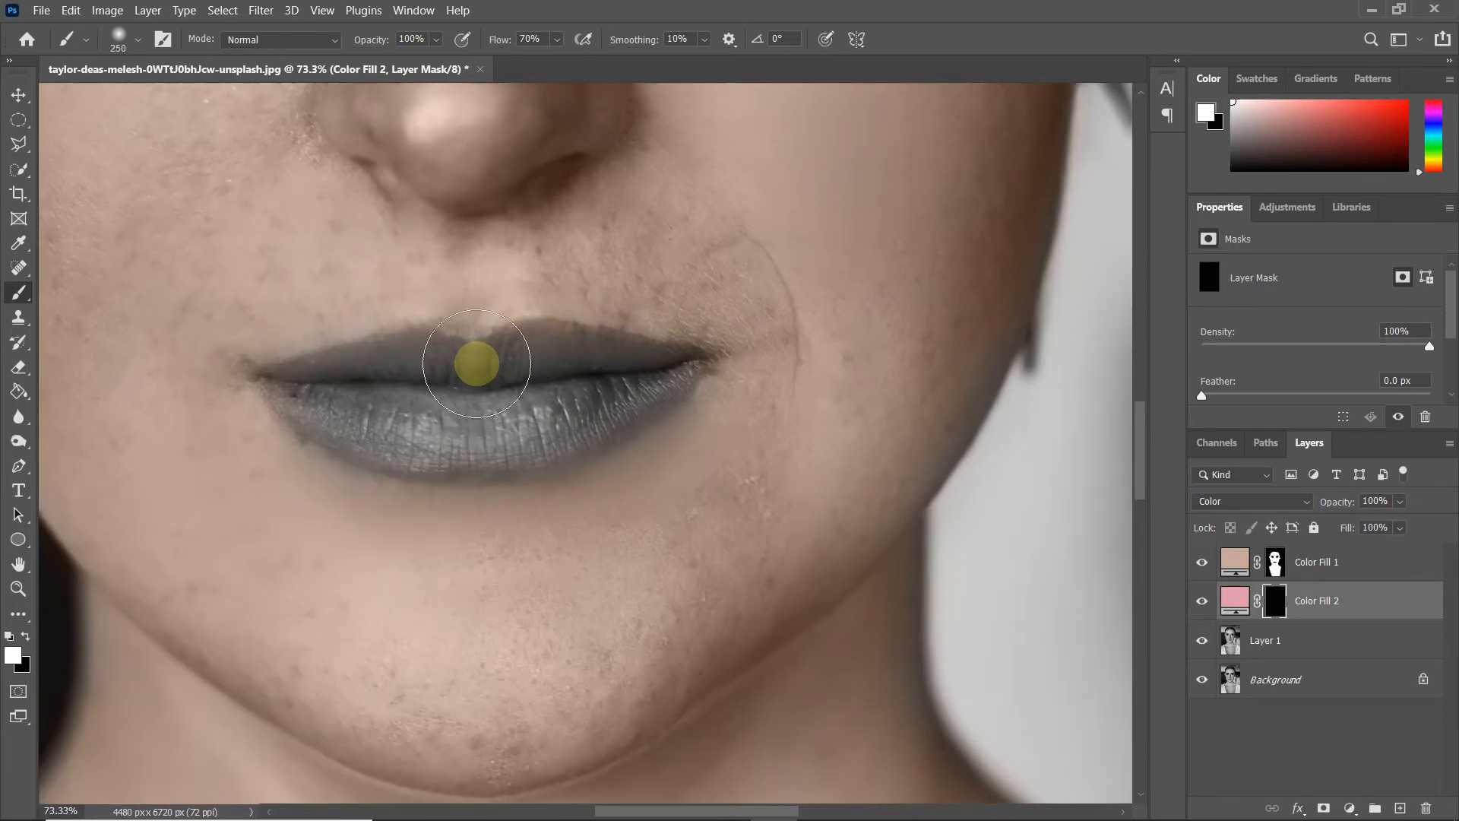
scroll(474, 385, up, 2)
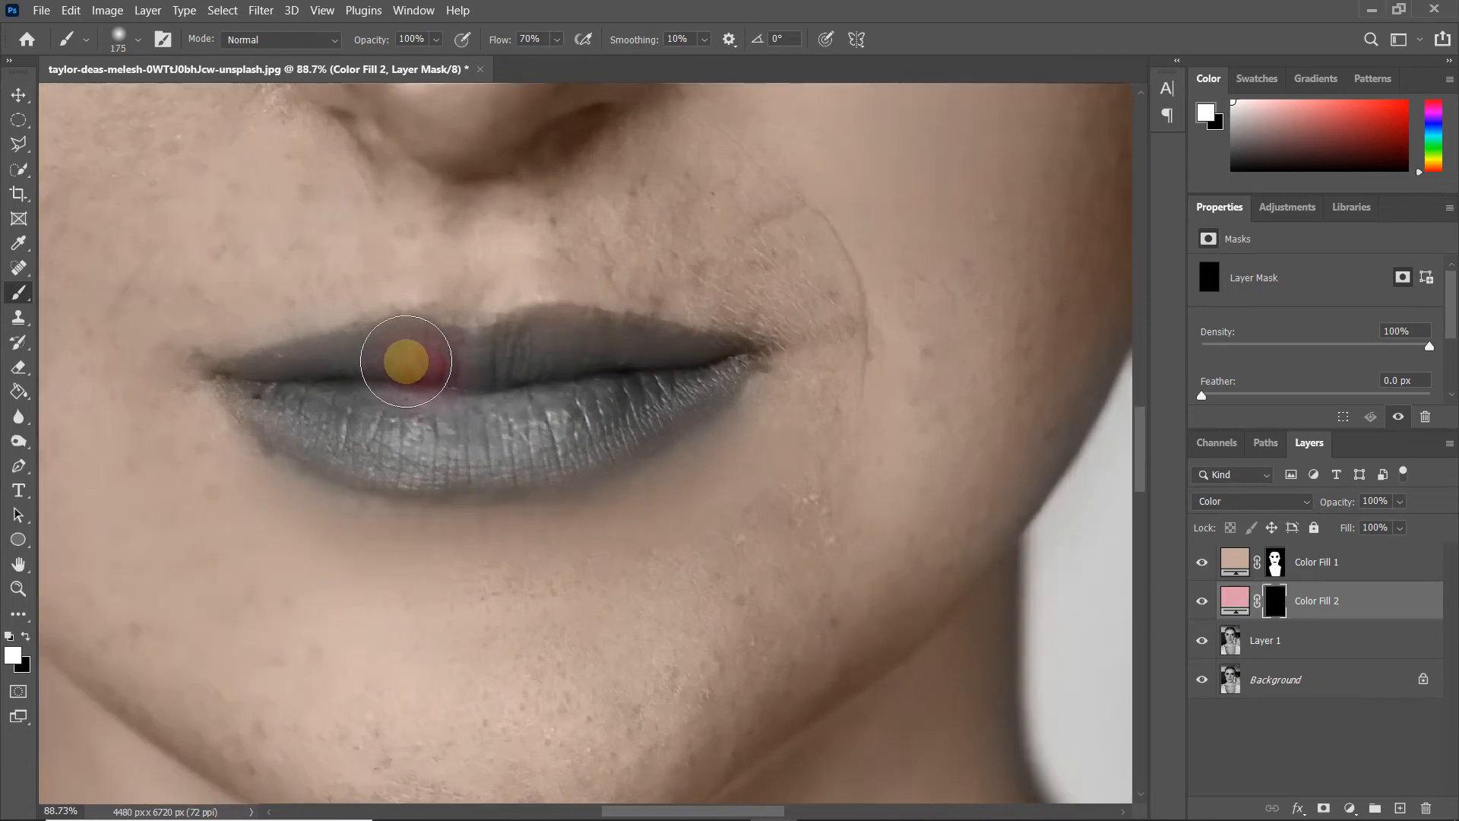
mouse_move(380, 368)
mouse_down()
mouse_move(309, 388)
mouse_move(326, 417)
mouse_move(384, 430)
mouse_move(512, 430)
mouse_move(654, 383)
mouse_move(456, 370)
mouse_up()
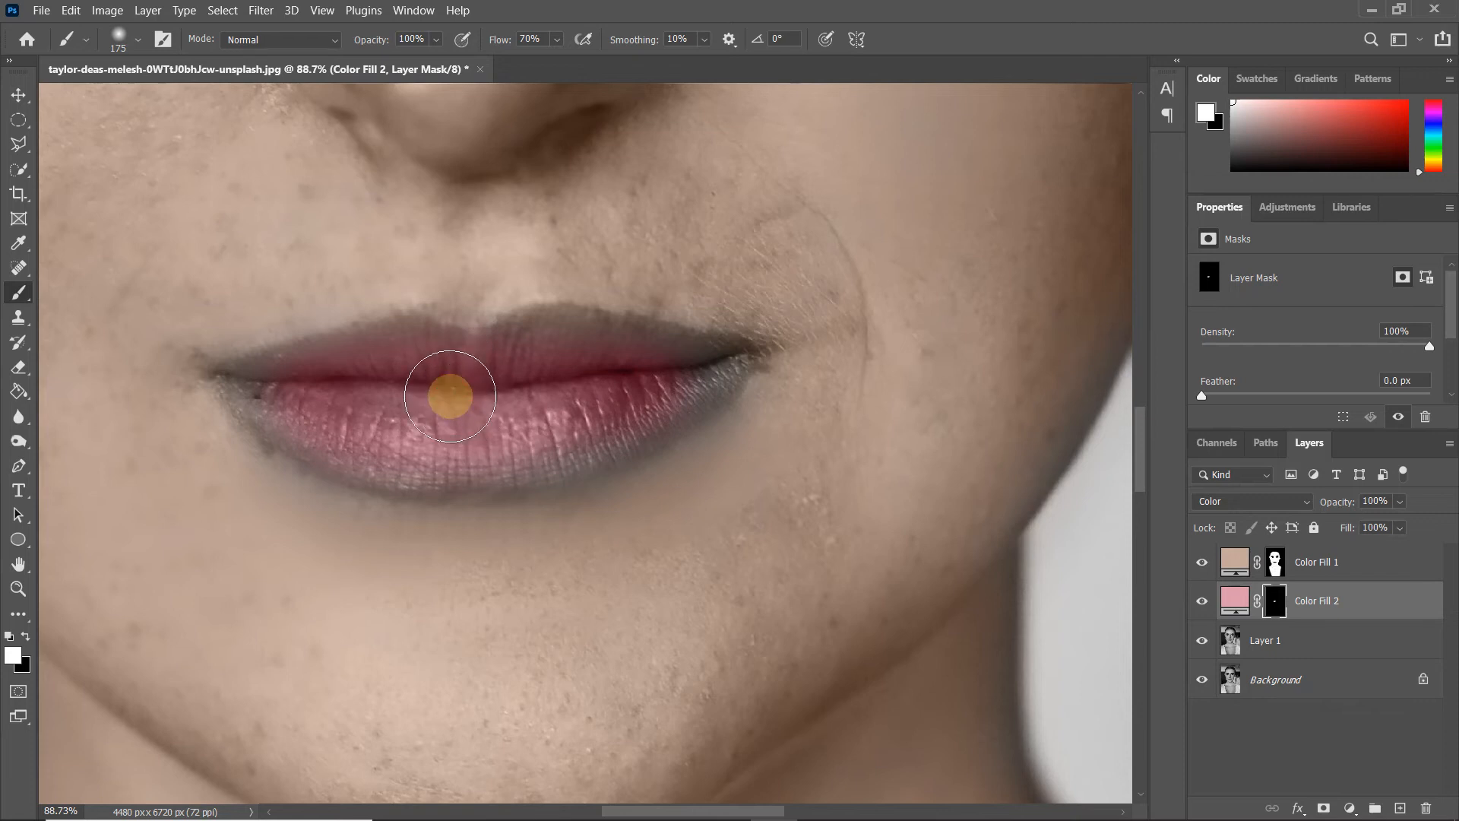
Extend the pink to the lip edges and mouth corners with a smaller brush, down to 100 px.
scroll(449, 392, up, 2)
key(bracketleft)
key(bracketleft)
key(bracketleft)
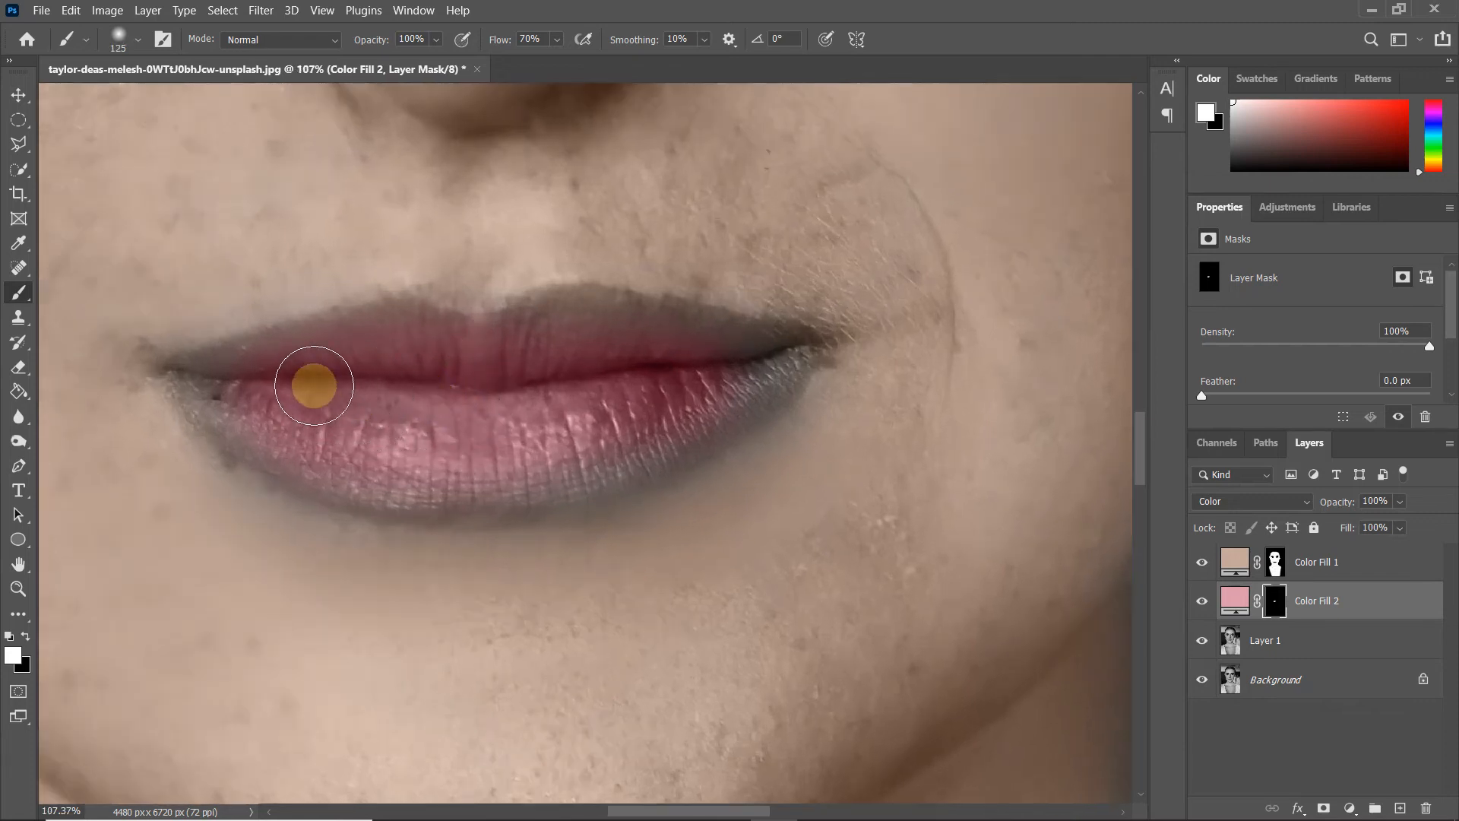
mouse_move(271, 367)
mouse_down()
mouse_move(195, 375)
mouse_move(326, 471)
mouse_move(470, 485)
mouse_move(513, 483)
mouse_move(409, 455)
mouse_move(552, 479)
mouse_move(676, 437)
mouse_move(778, 367)
mouse_move(706, 339)
mouse_move(558, 320)
mouse_move(582, 315)
mouse_move(625, 320)
mouse_move(514, 344)
mouse_move(402, 320)
mouse_move(299, 355)
mouse_move(306, 370)
mouse_move(799, 346)
mouse_move(528, 339)
mouse_move(467, 361)
mouse_move(458, 333)
mouse_move(602, 305)
mouse_move(587, 327)
mouse_move(470, 336)
mouse_move(418, 317)
mouse_move(391, 322)
mouse_move(362, 401)
mouse_move(282, 432)
mouse_move(222, 412)
mouse_move(260, 449)
mouse_move(298, 457)
mouse_move(585, 466)
mouse_move(563, 480)
mouse_move(578, 483)
mouse_move(687, 414)
mouse_up()
scroll(684, 395, down, 5)
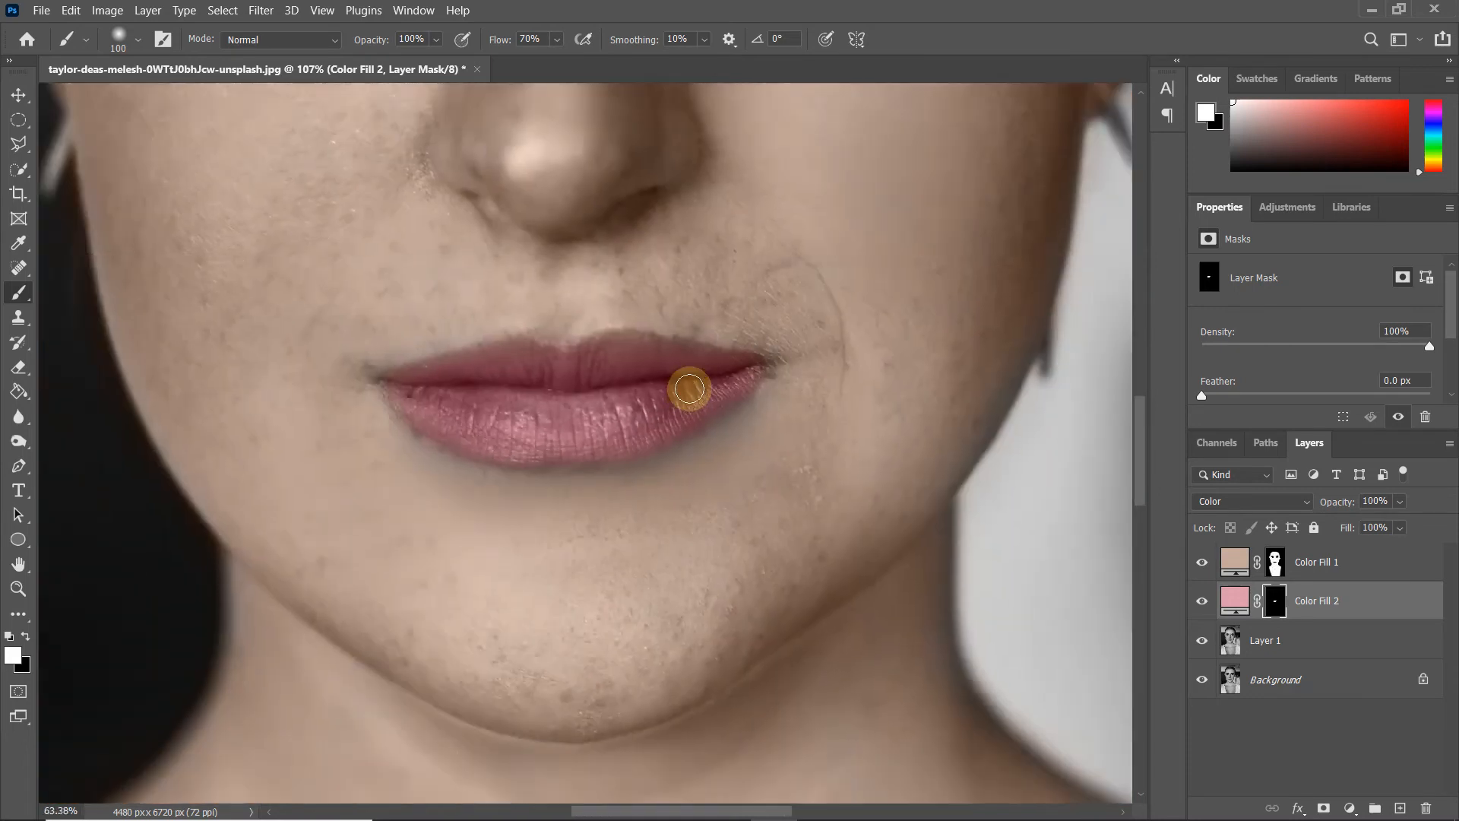
scroll(688, 389, down, 5)
drag(739, 384, 695, 386)
scroll(702, 397, down, 1)
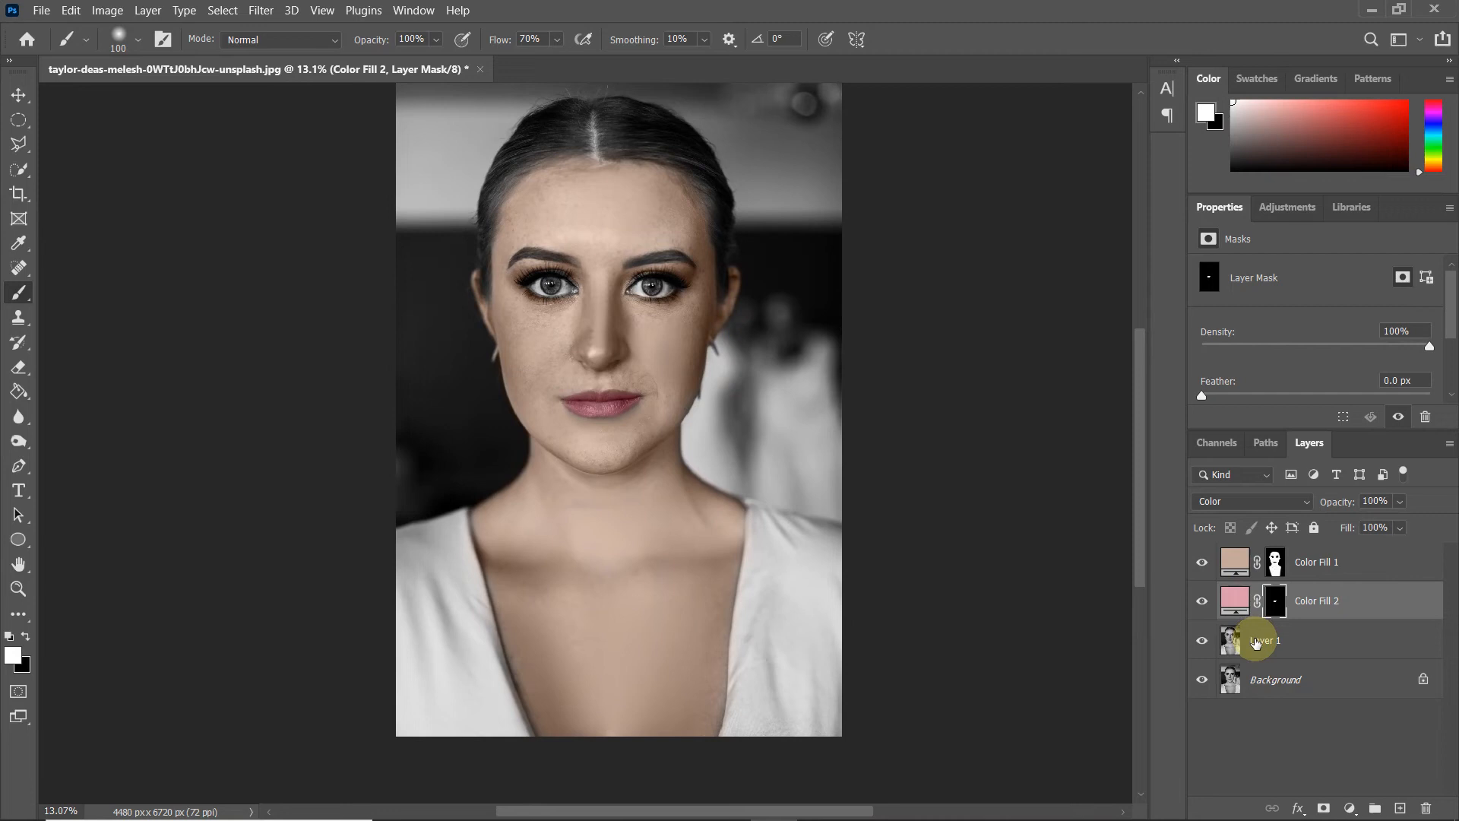
Select the subject on Layer 1 and invert the selection so that it covers the background.
click(1256, 642)
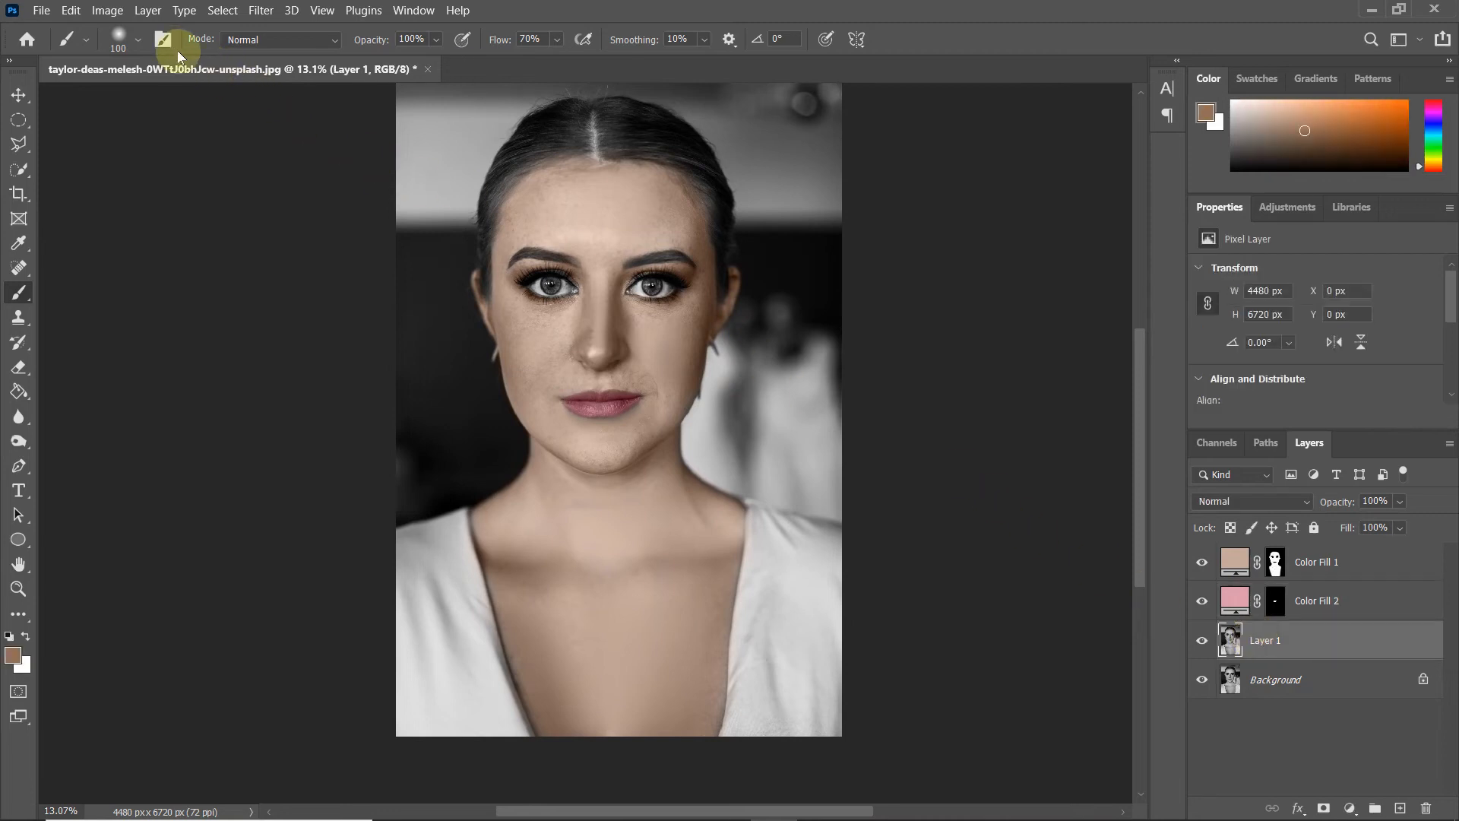
click(223, 10)
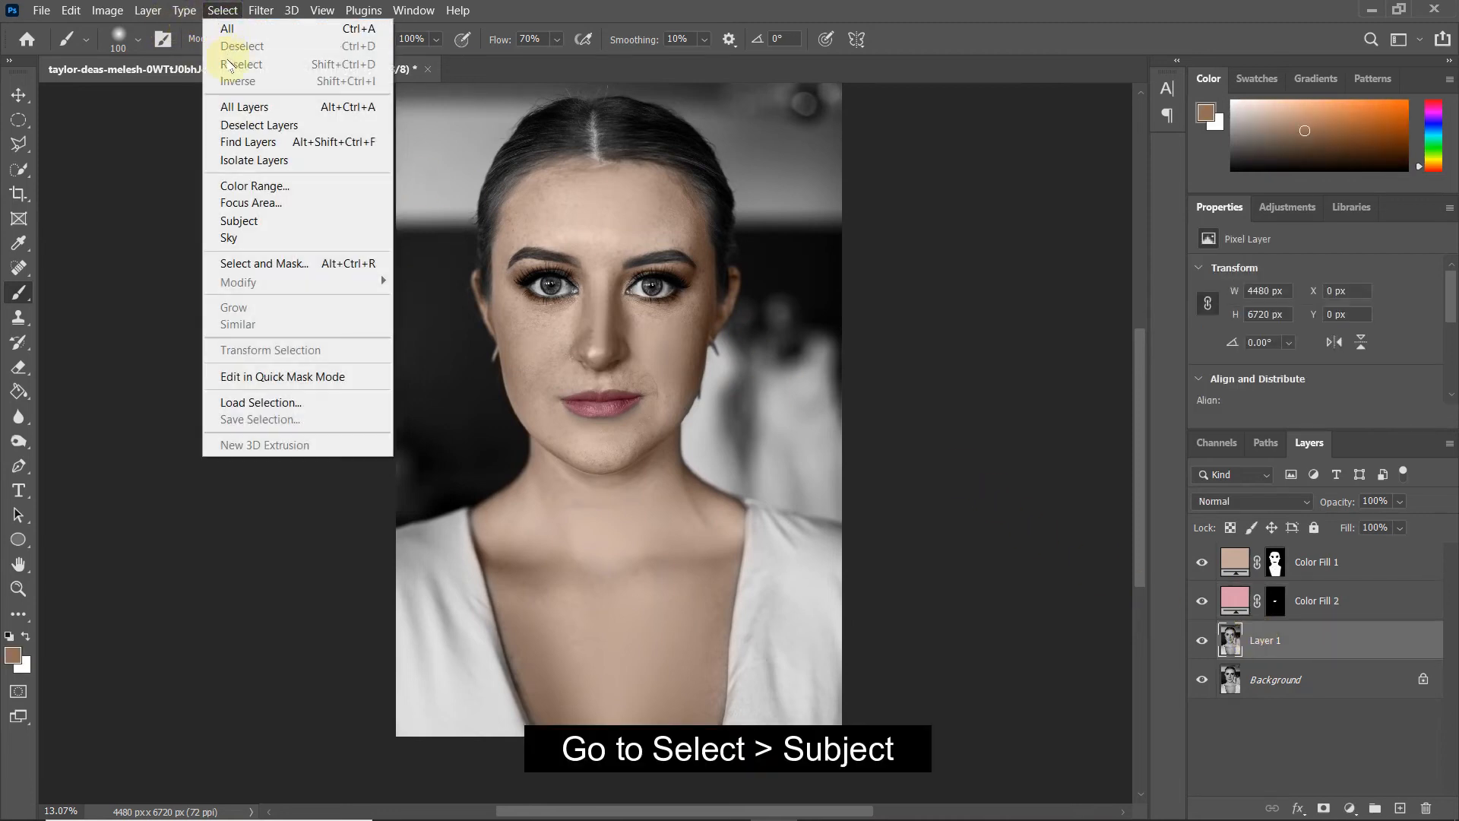
click(251, 221)
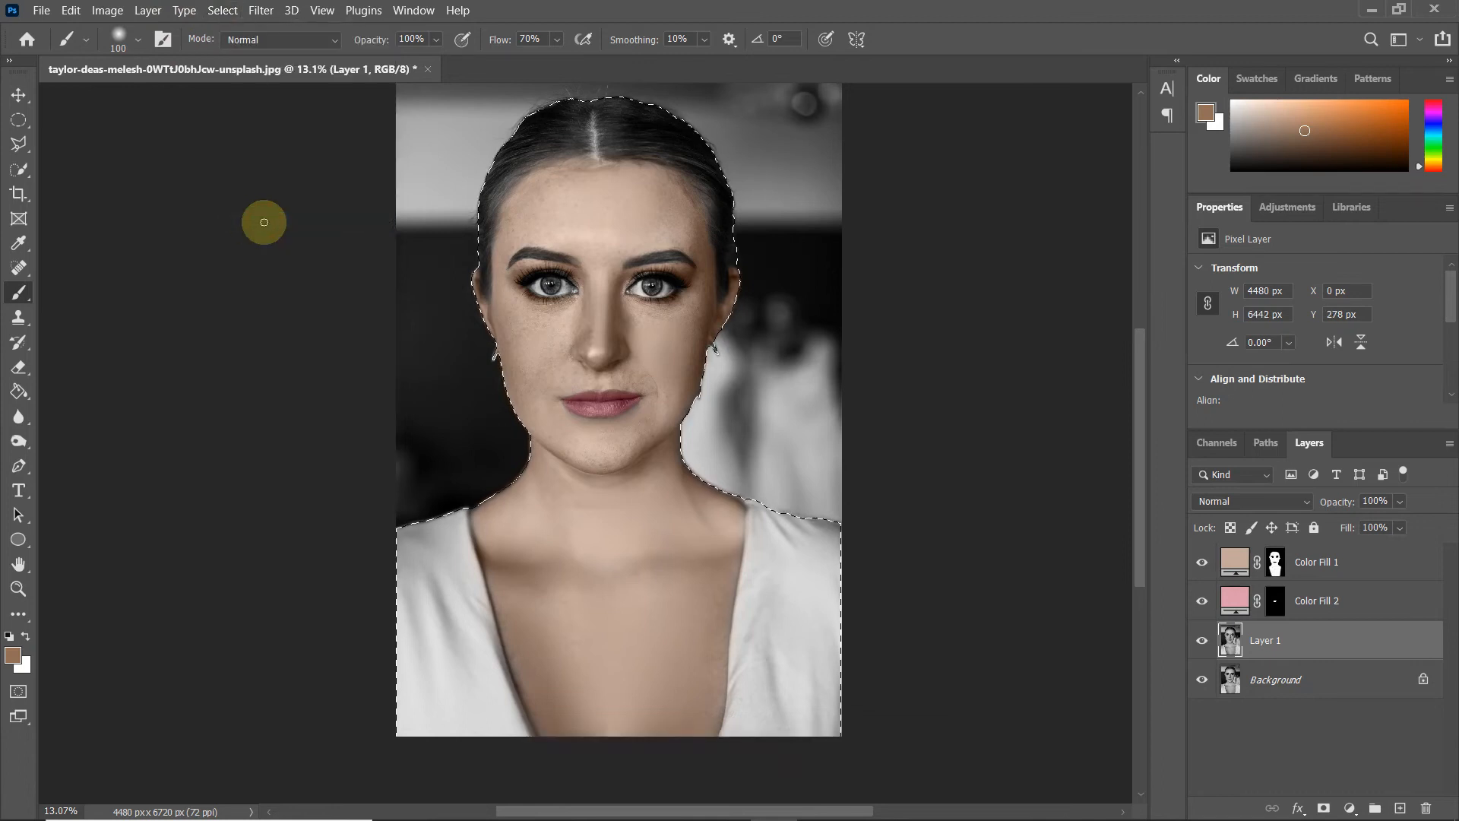
right_click(551, 261)
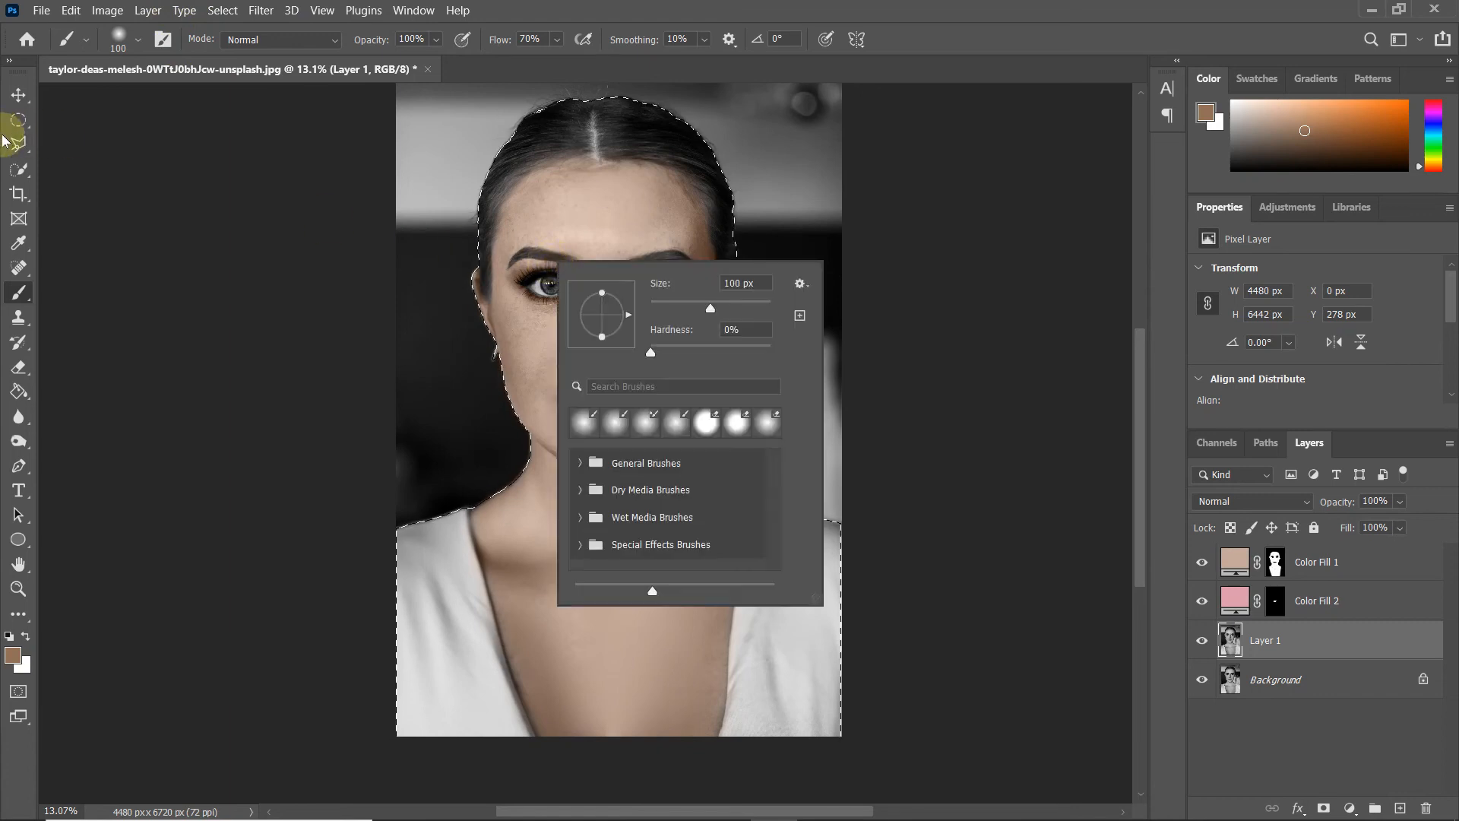
click(18, 166)
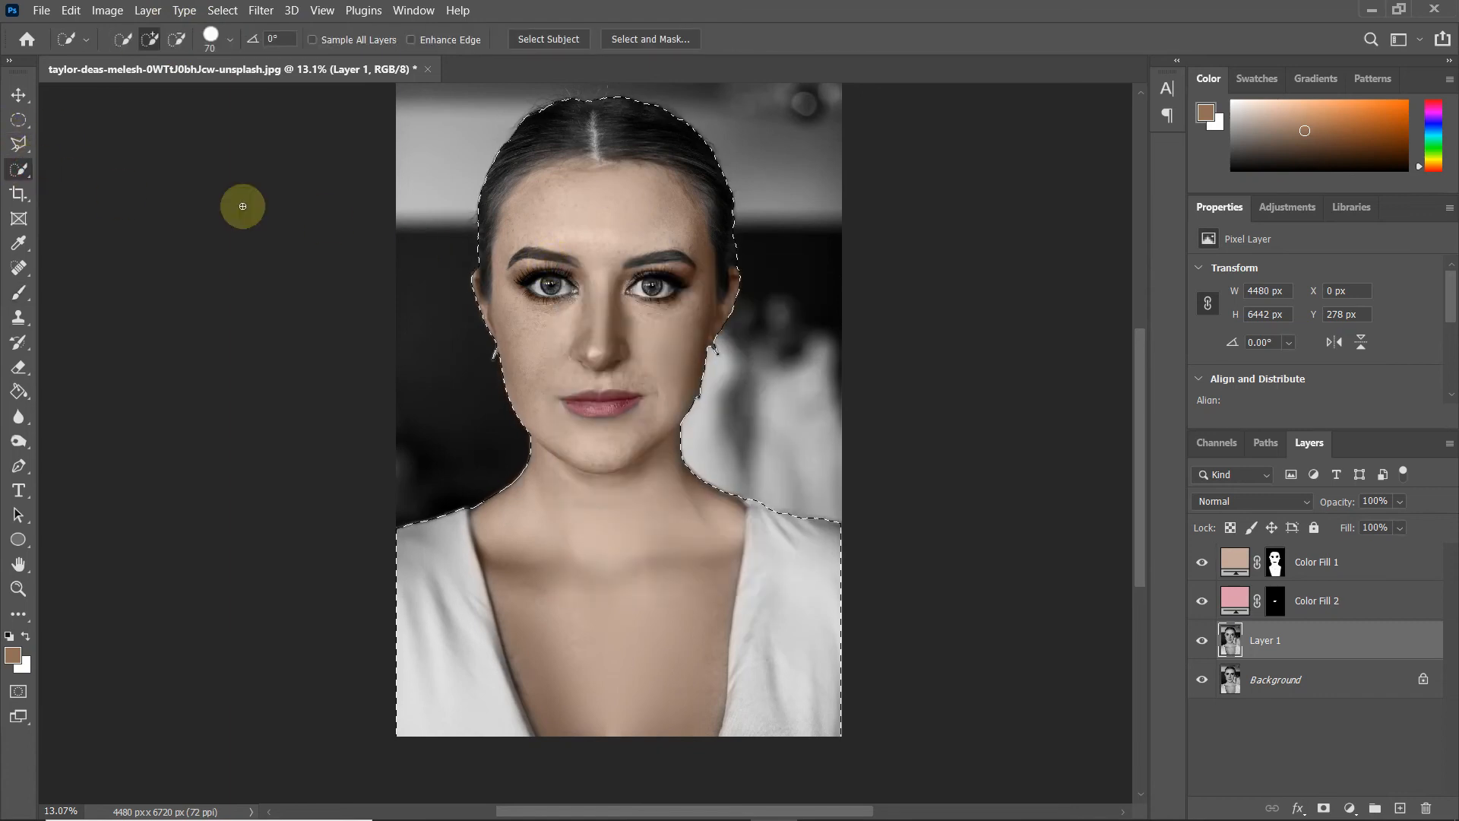
right_click(523, 223)
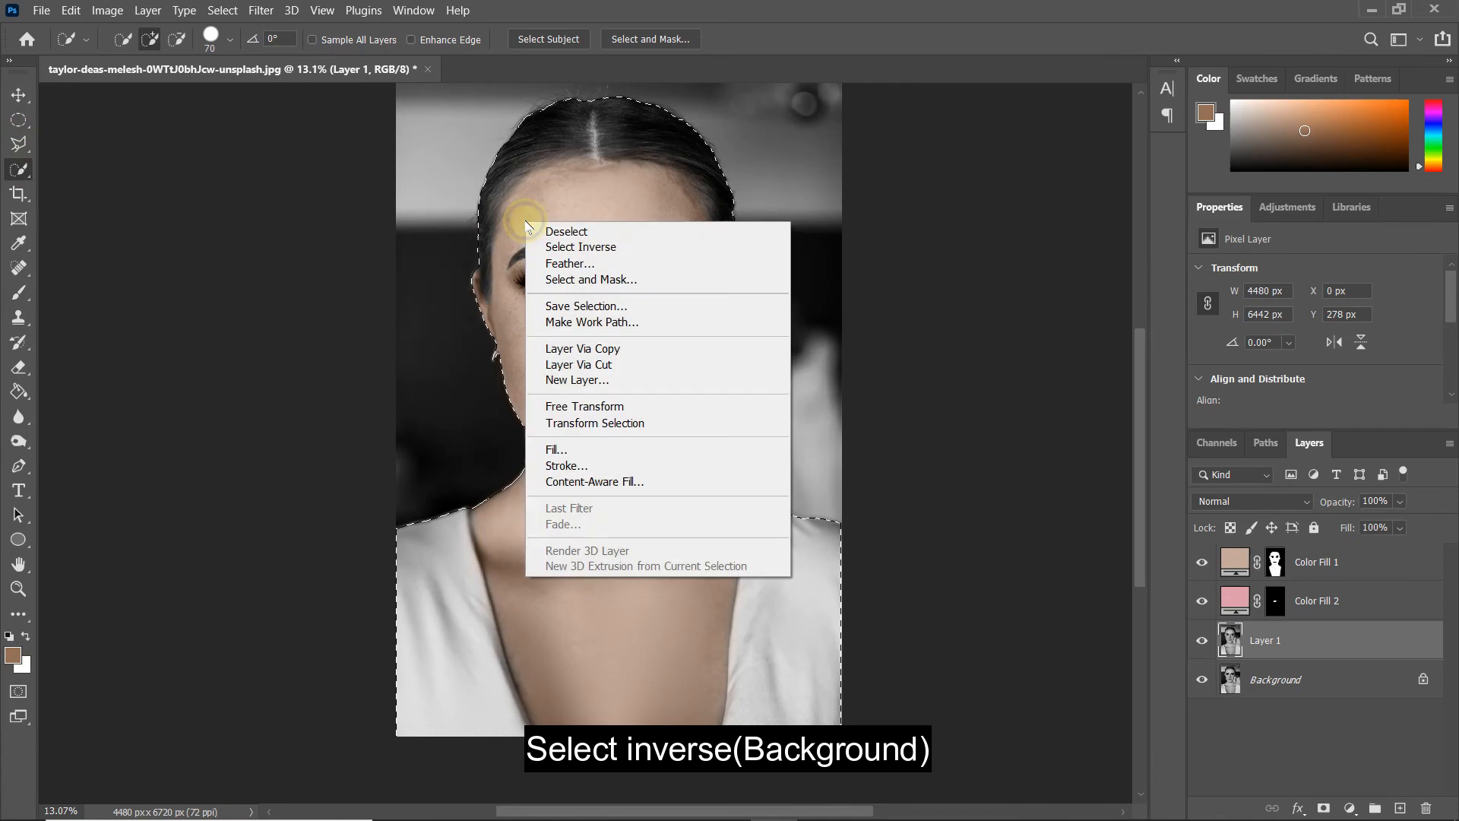
click(558, 251)
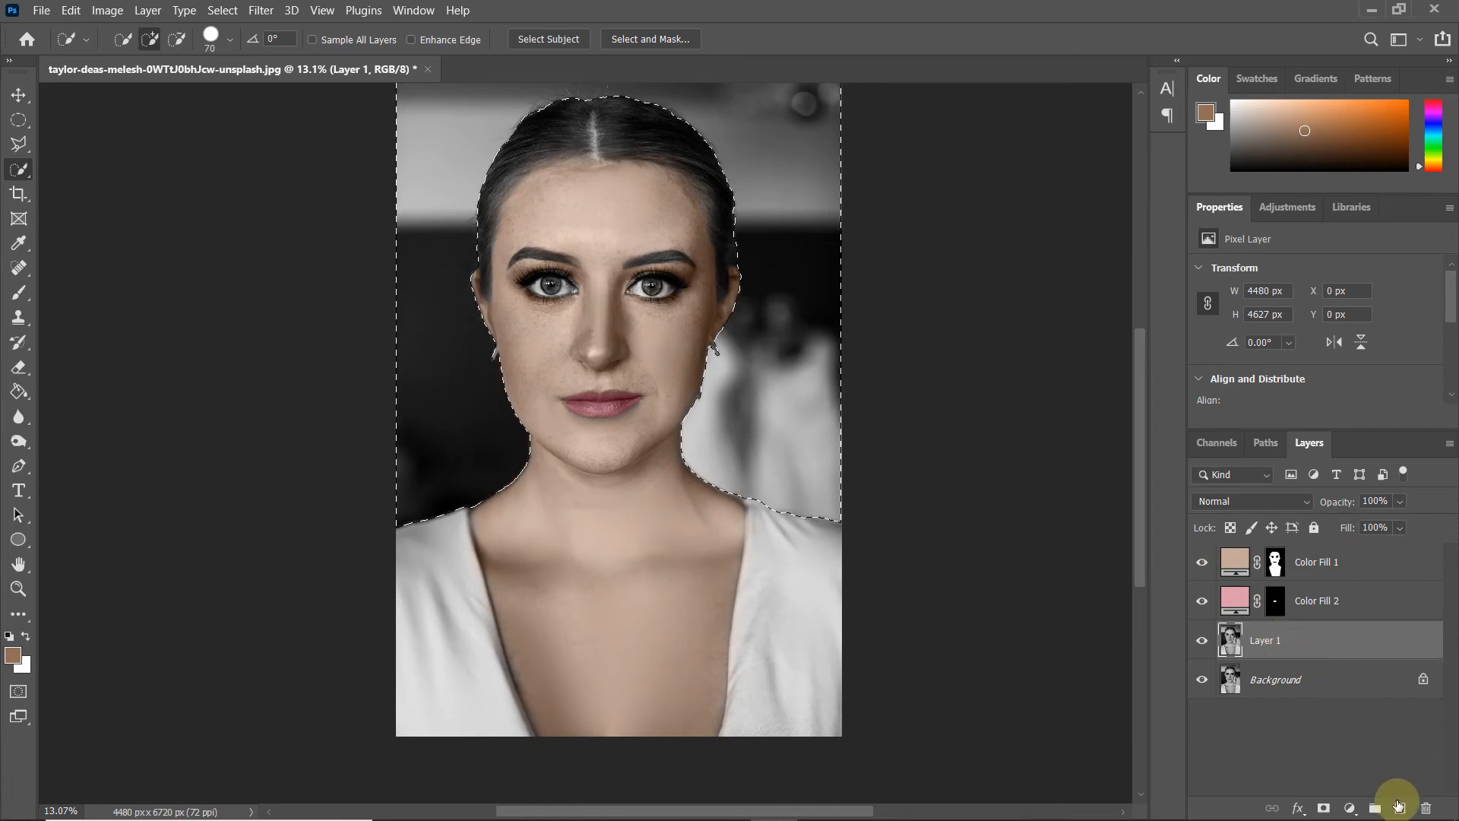
Add an orange solid colour fill layer (#d8894f) masked to the selected background.
click(1349, 807)
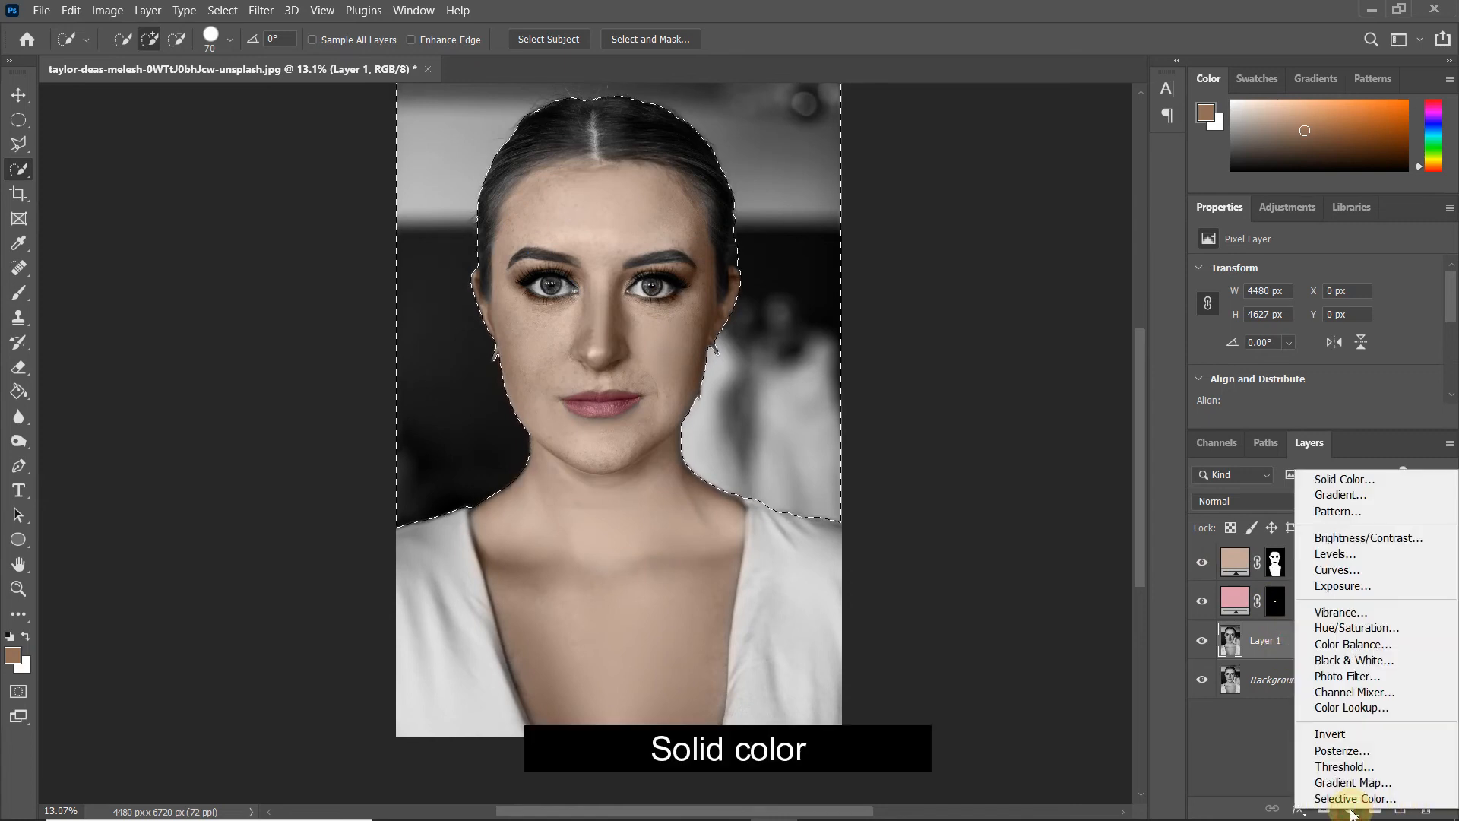
click(1344, 479)
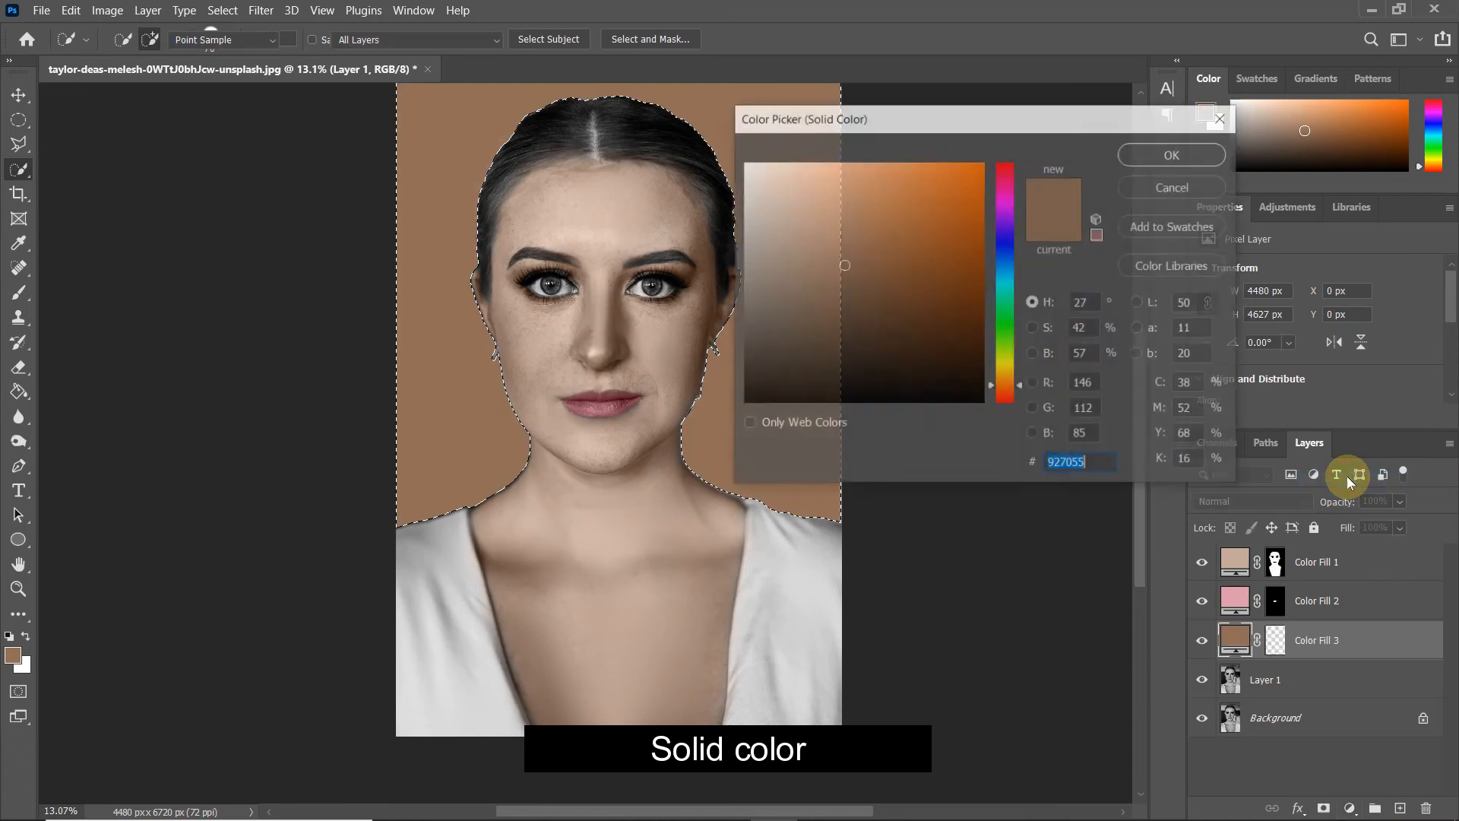
click(1010, 386)
click(861, 276)
click(885, 205)
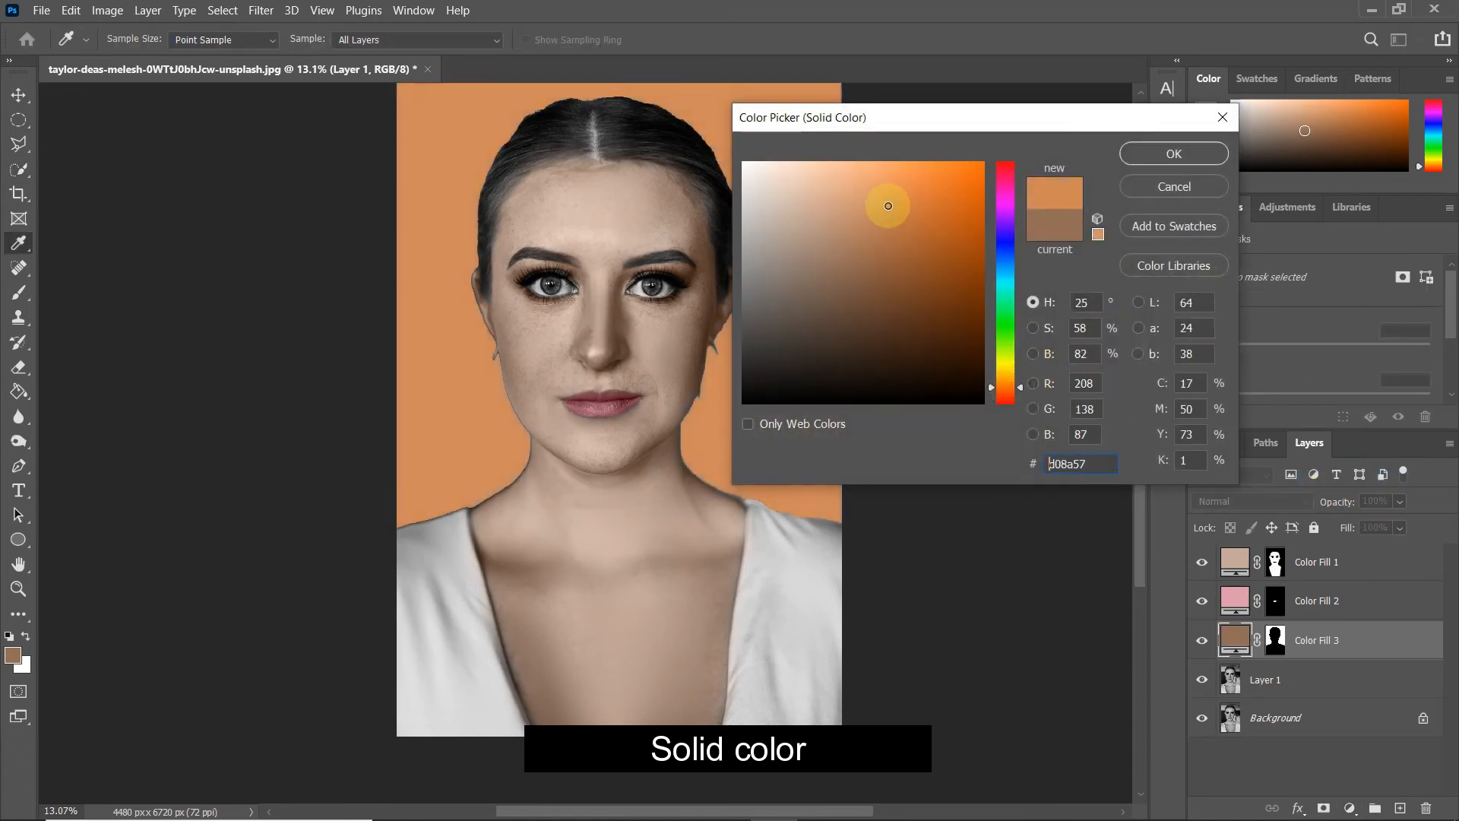
drag(891, 205, 897, 200)
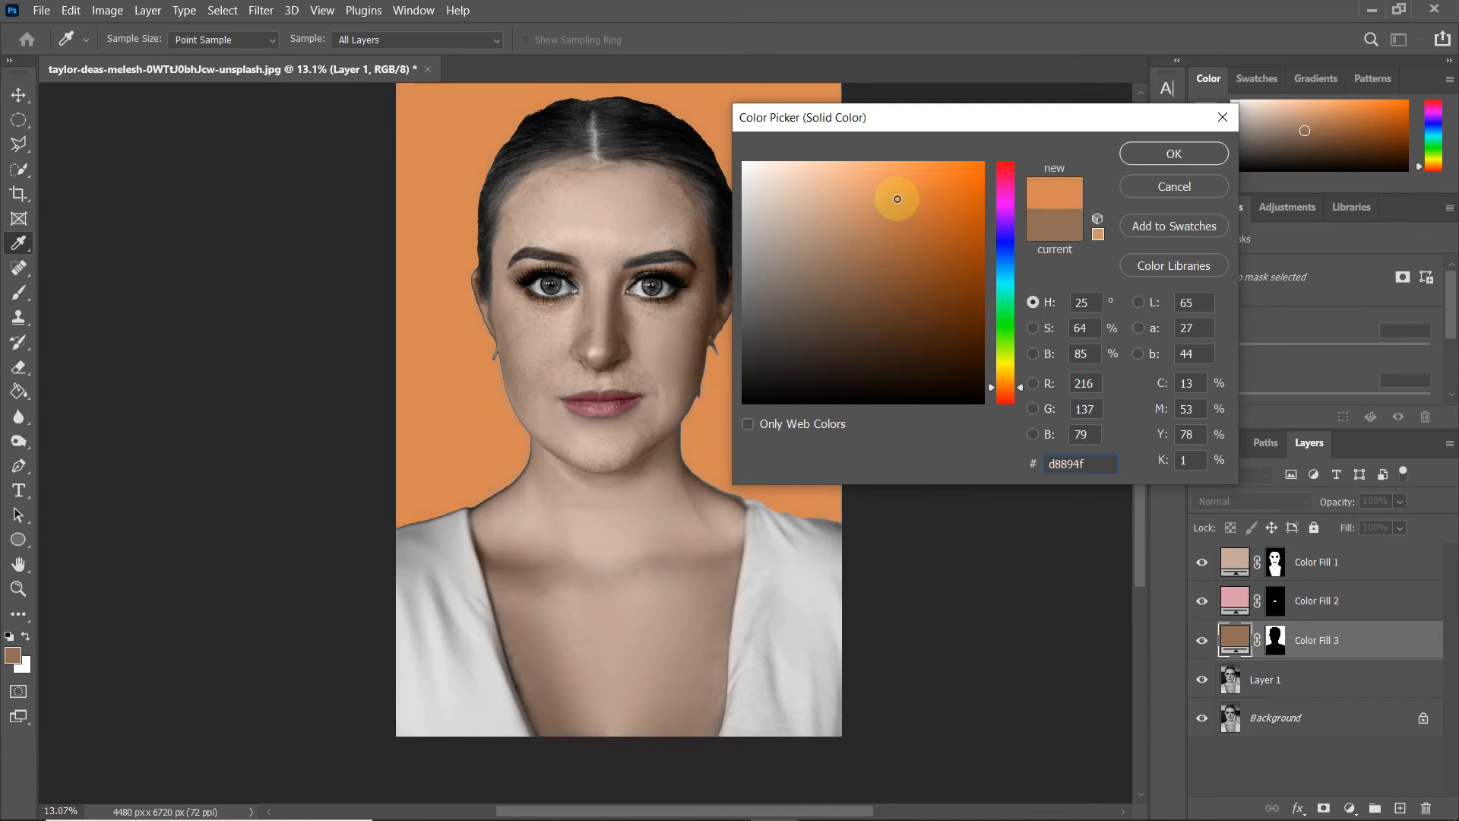
click(1129, 153)
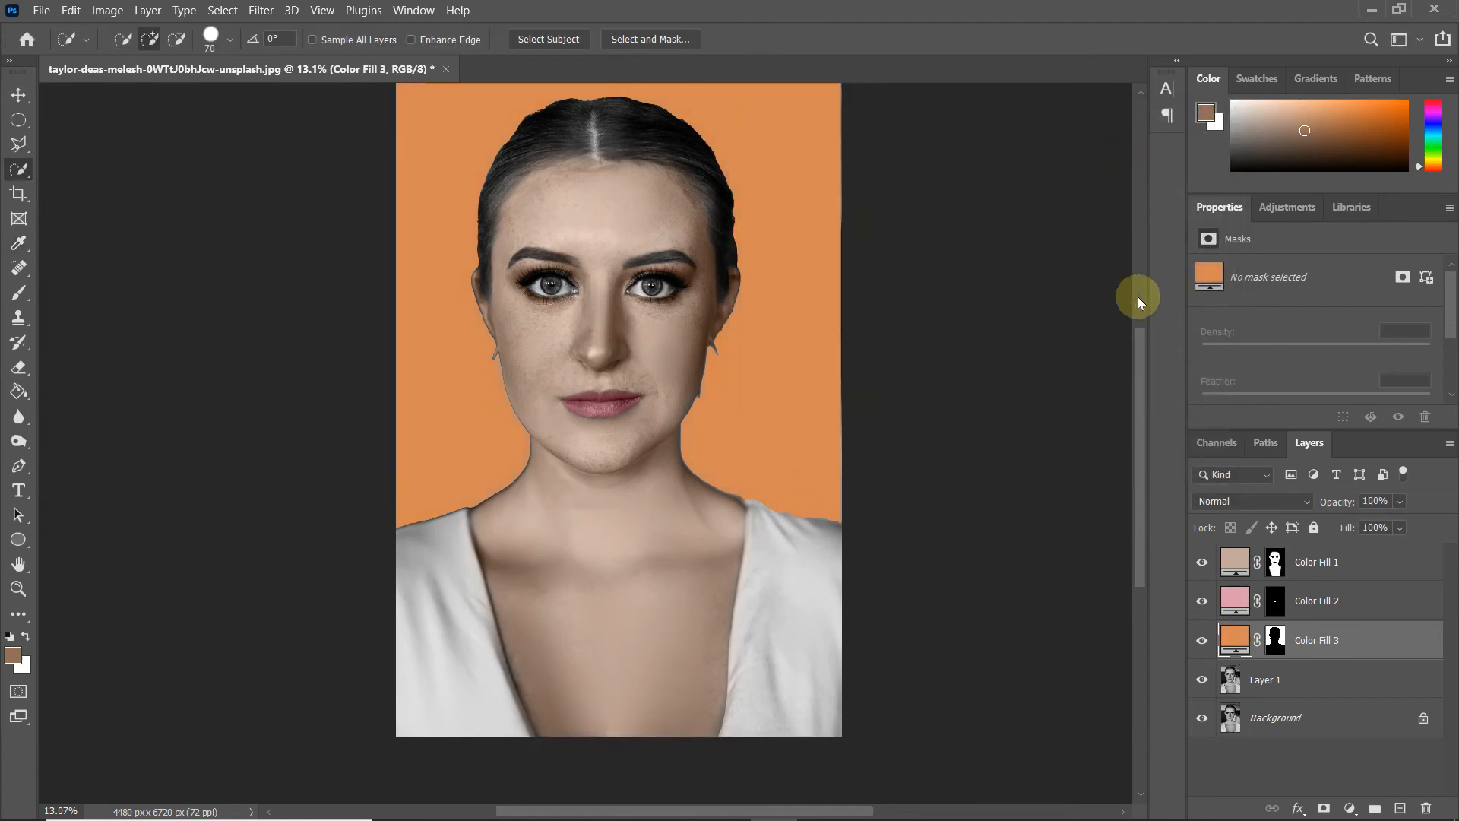
Set the orange background fill's blending mode to Soft Light.
click(1205, 502)
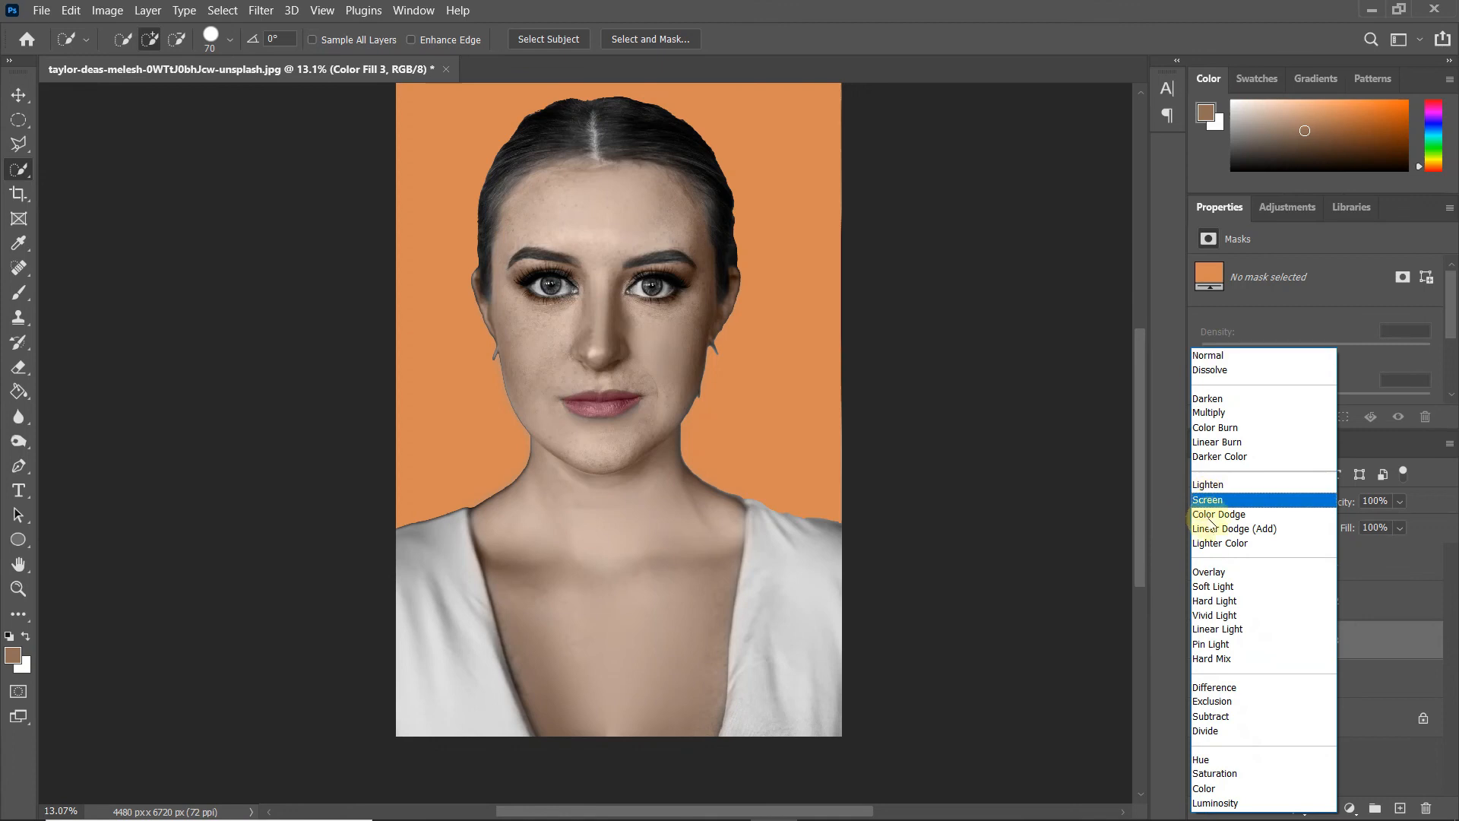
click(1221, 586)
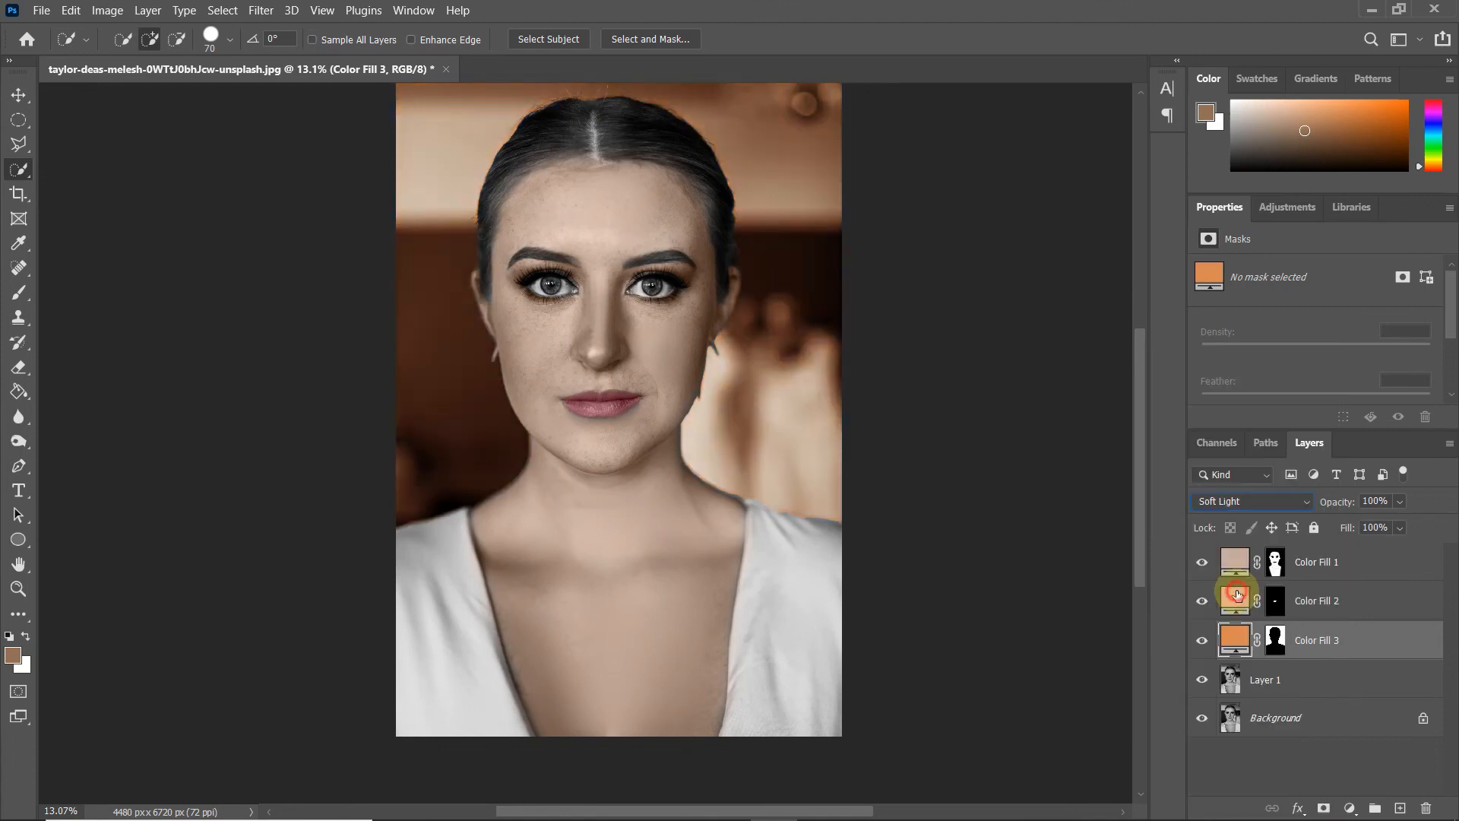
drag(861, 375, 816, 386)
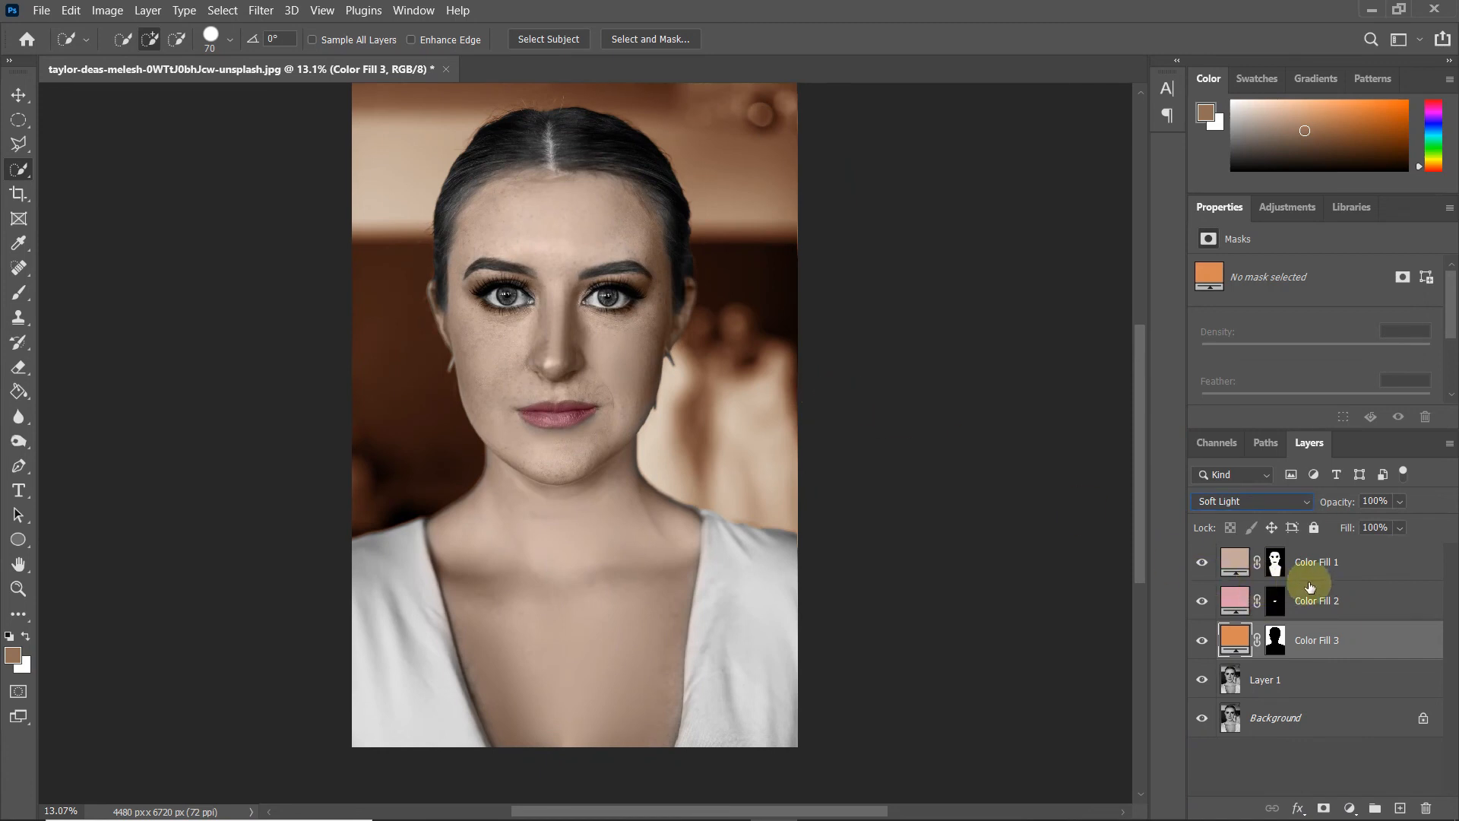
Merge the three colour fill layers and Layer 1 into one layer above the Background.
ctrl+click(1317, 563)
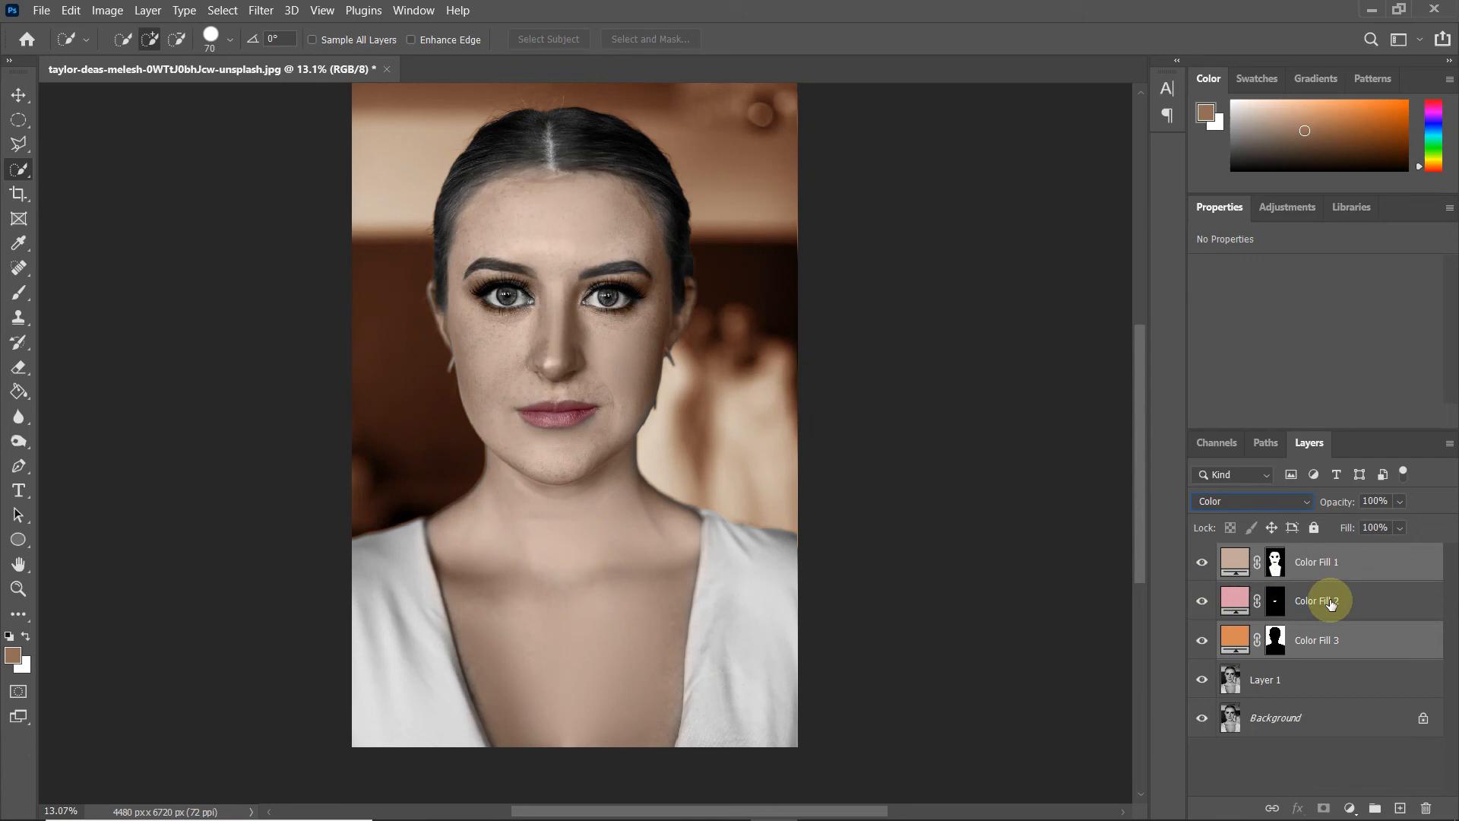
ctrl+click(1330, 603)
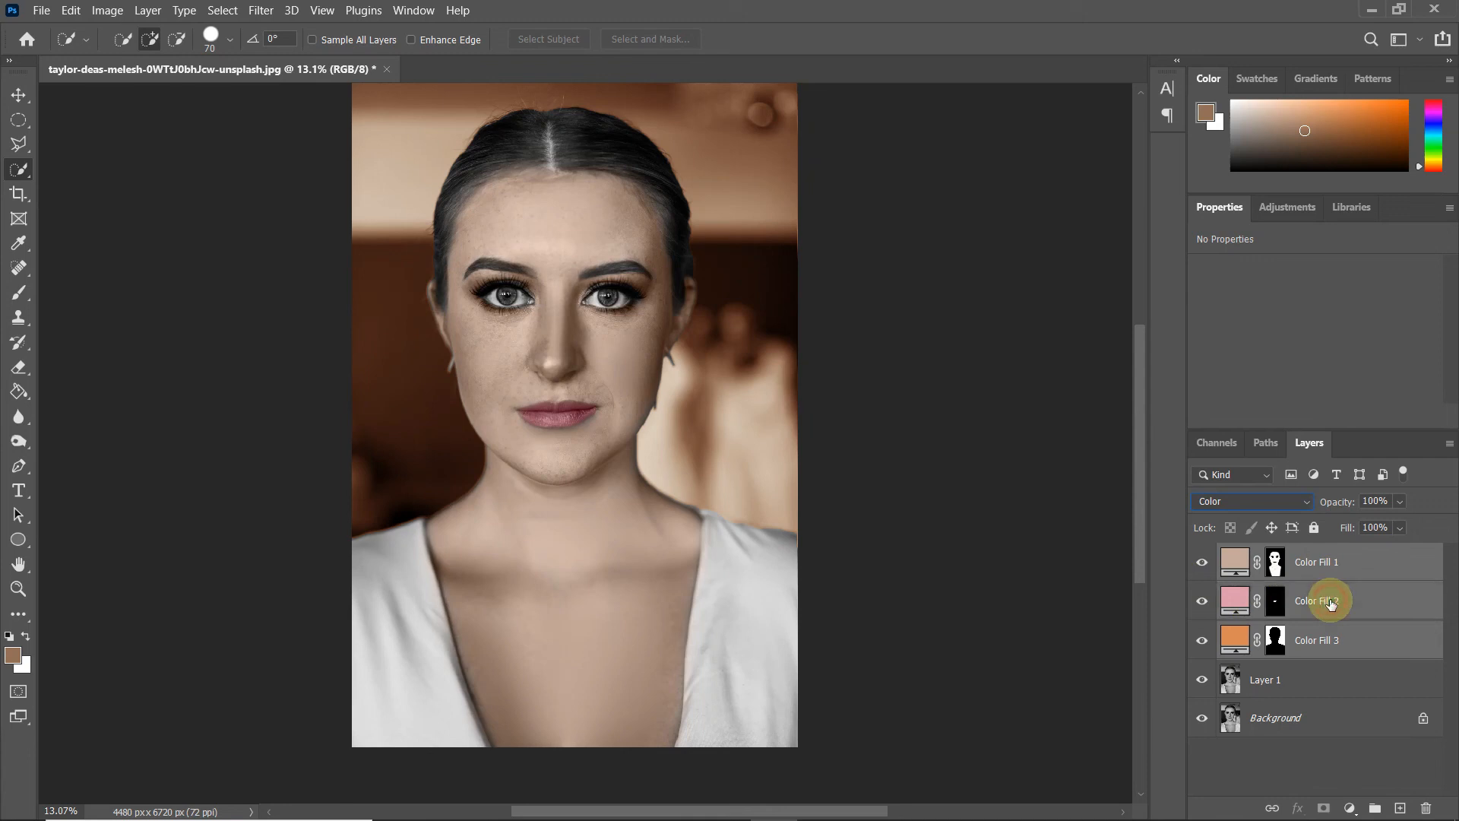
right_click(1307, 677)
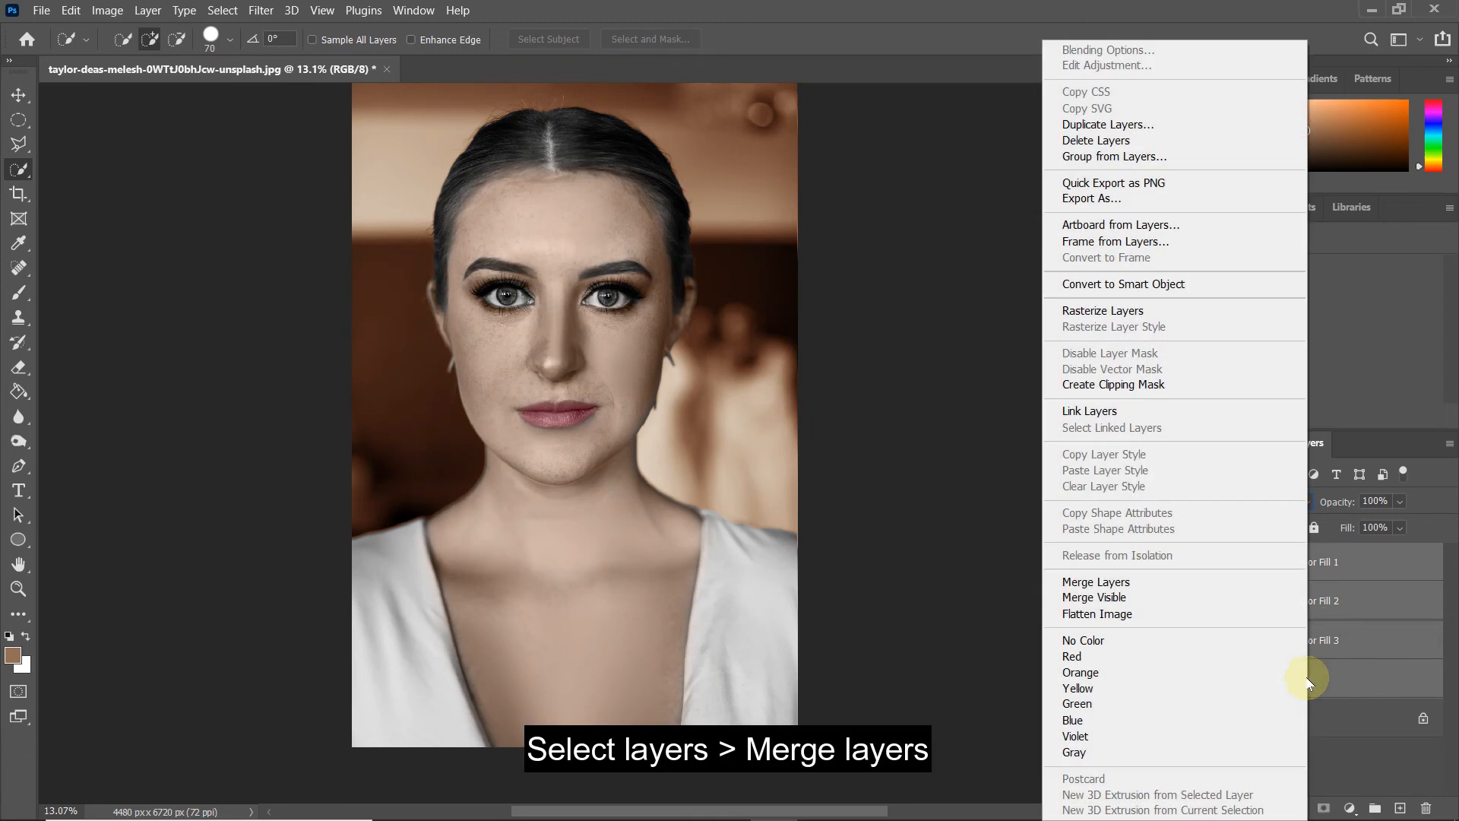
click(1221, 583)
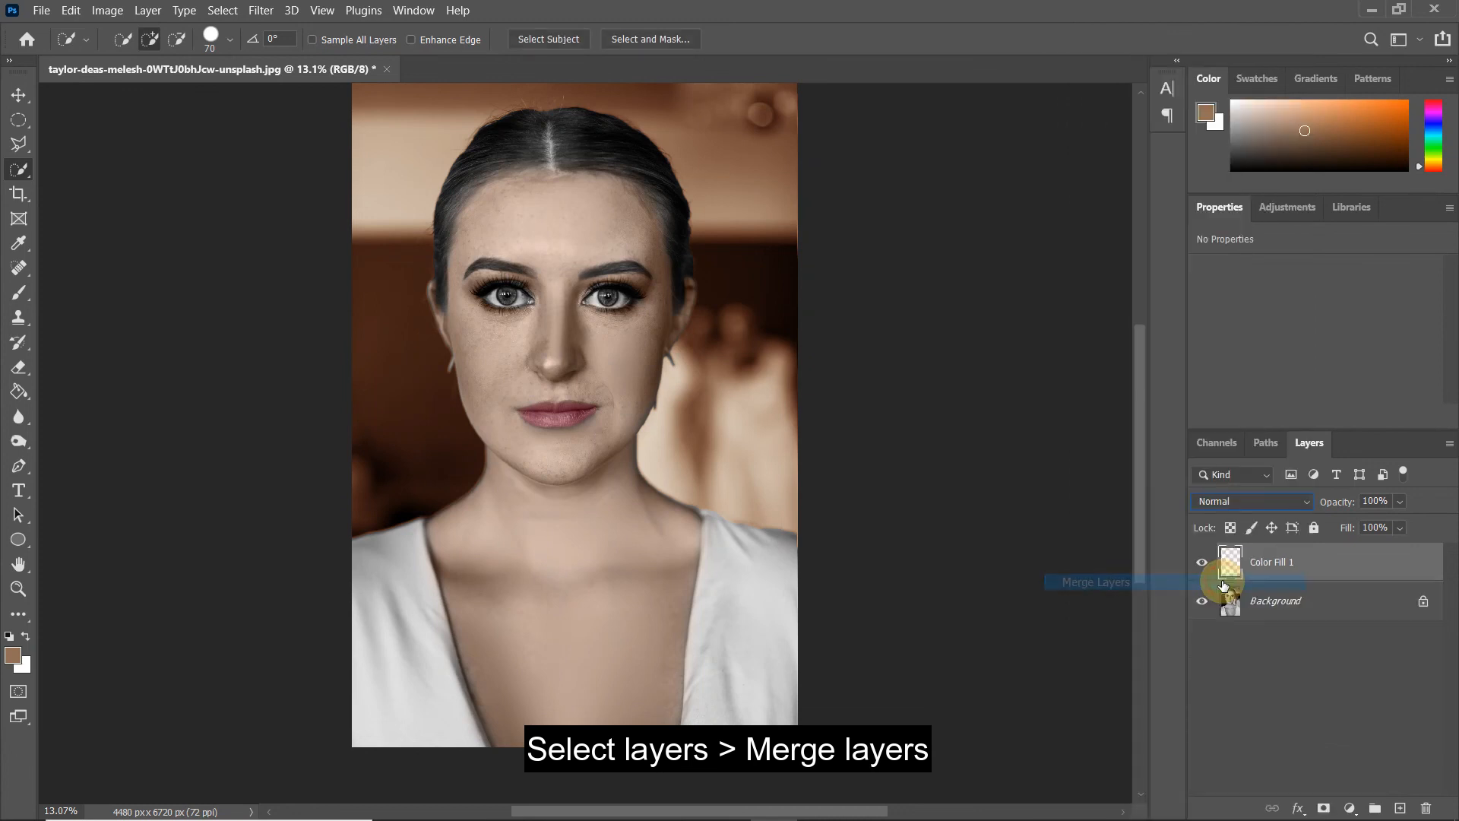
Toggle the merged colour layer's visibility off and on to compare the colorized portrait with the black-and-white original.
click(1204, 563)
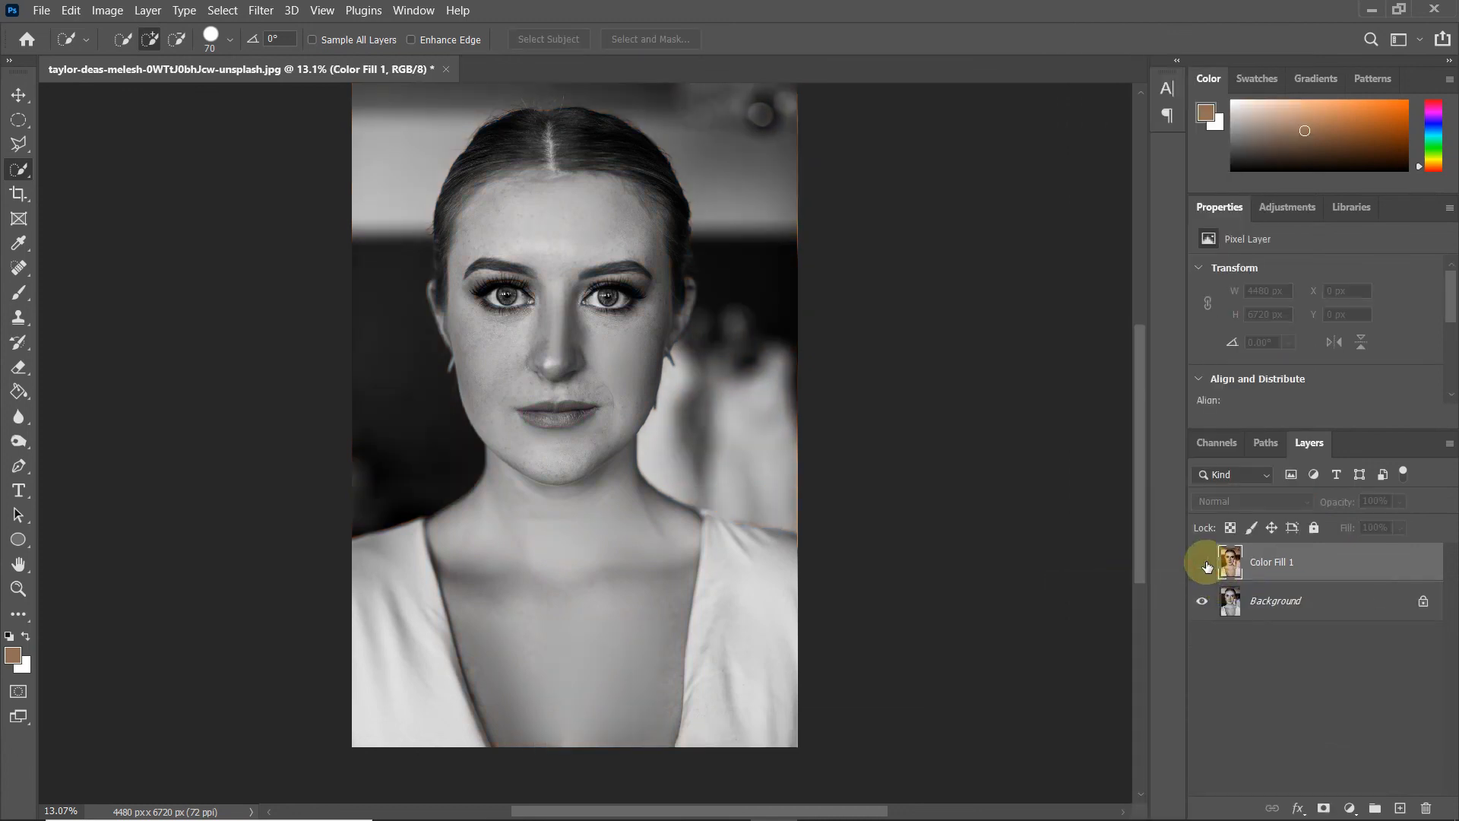
click(1205, 563)
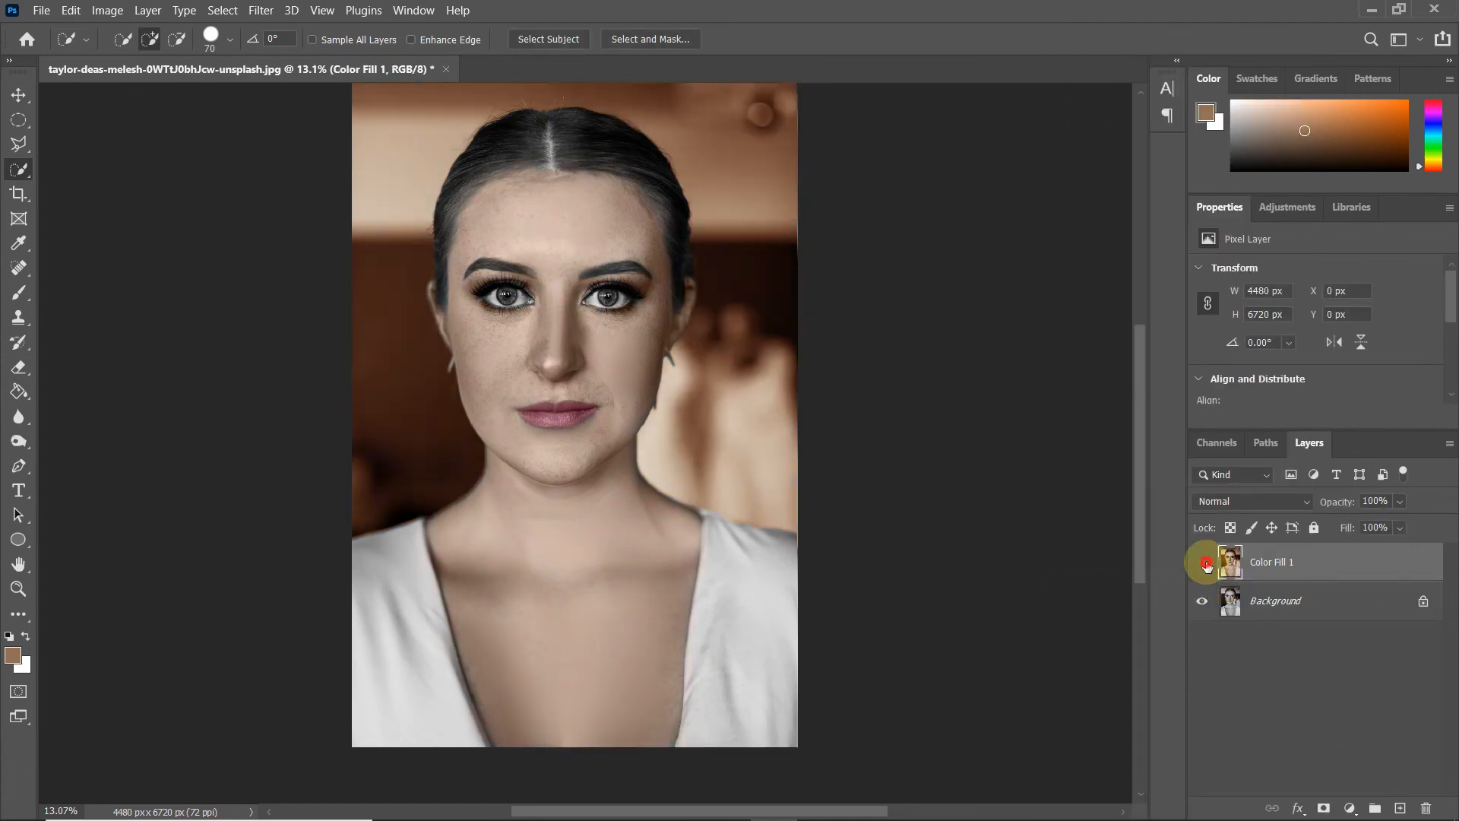
click(1206, 563)
click(1205, 563)
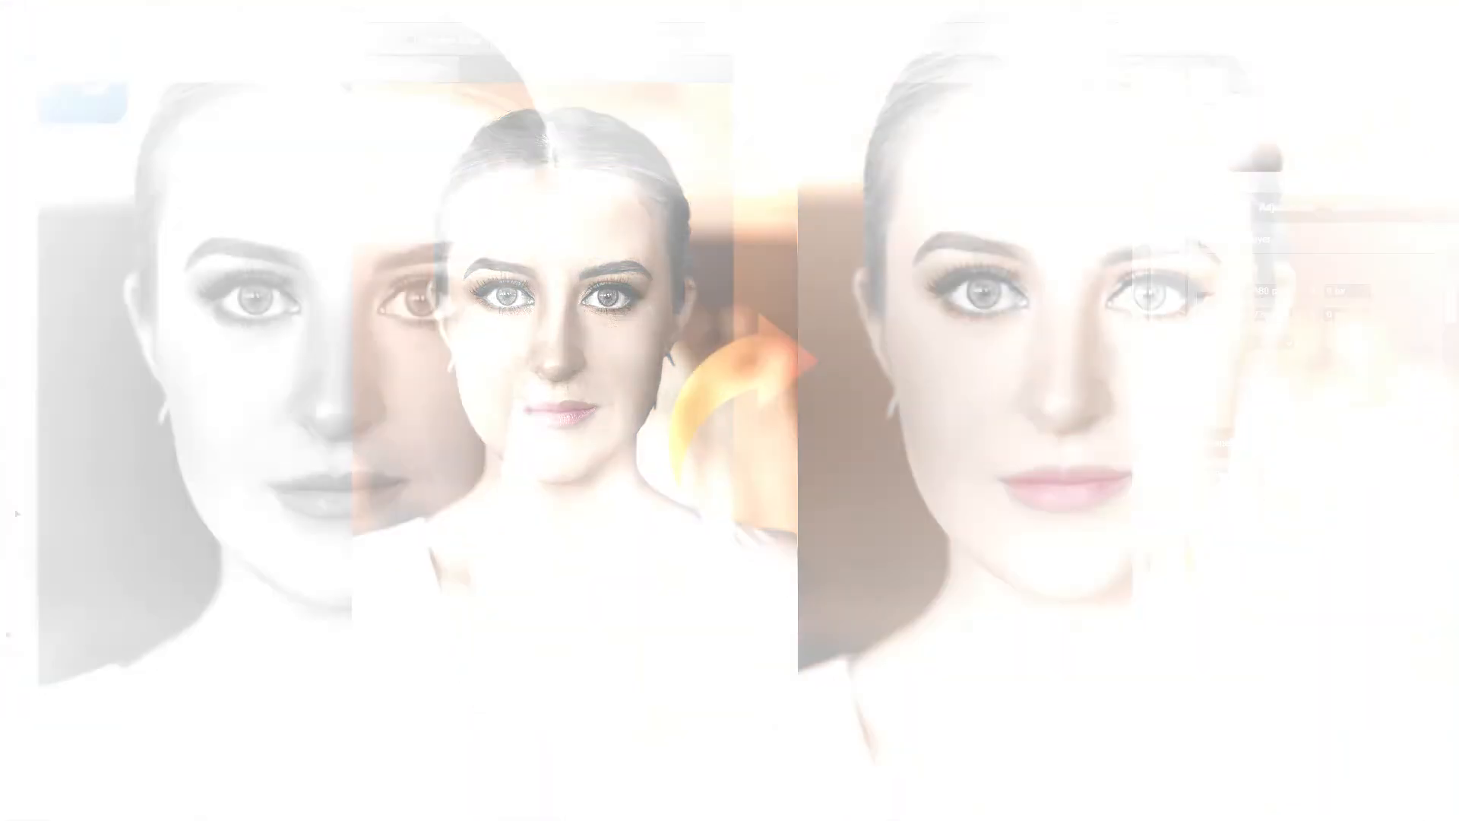